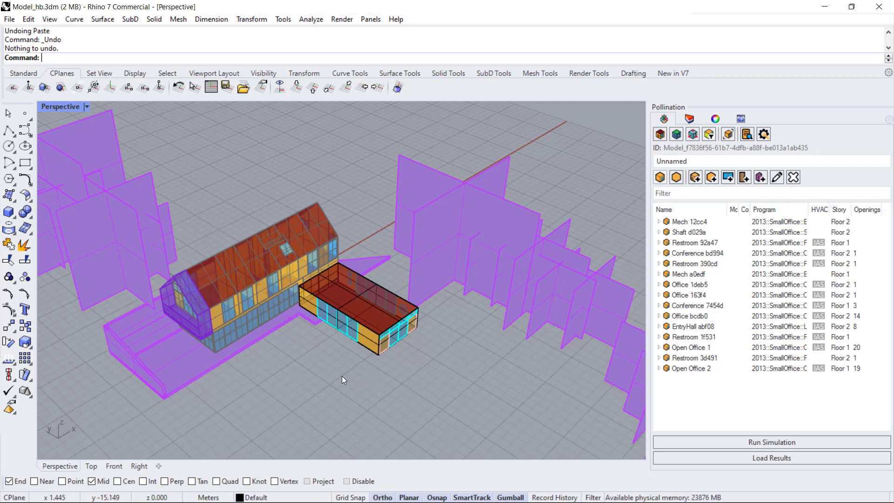
Step: Push the exterior end wall face of the Open Office 2 extension outward by 2 m
scroll(367, 356, "up", 5)
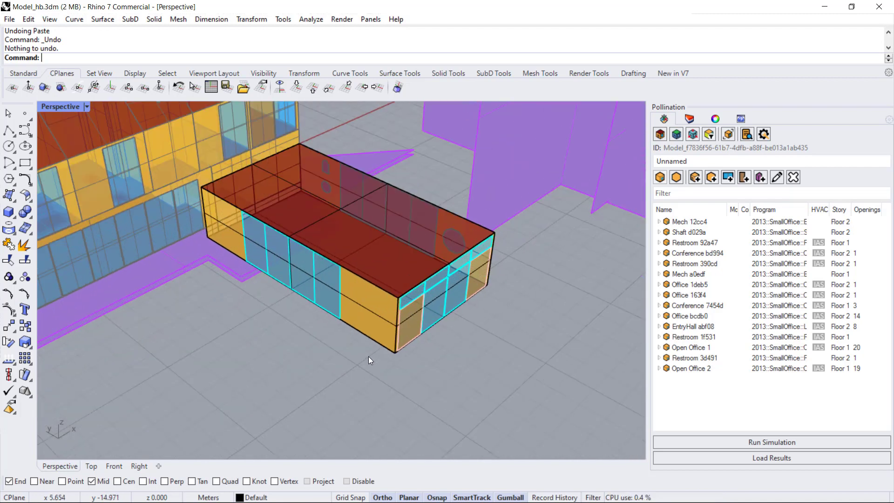
right_click_drag(485, 304, 459, 362)
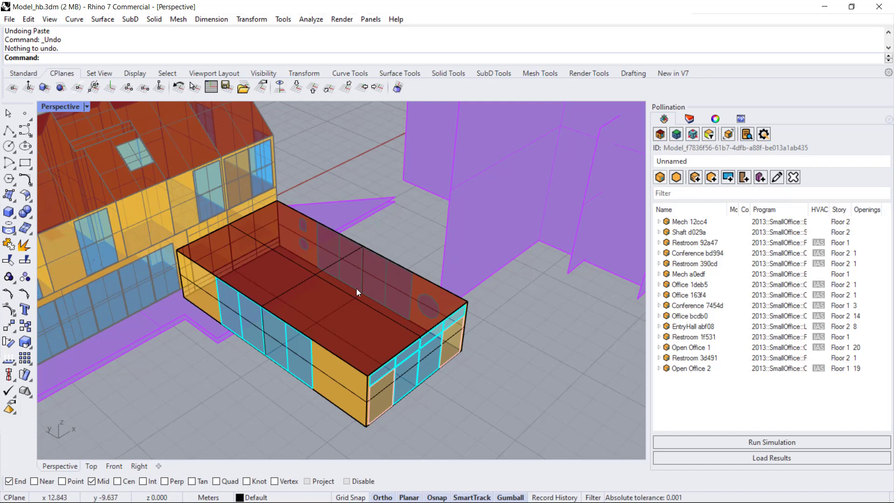
left_click(348, 325)
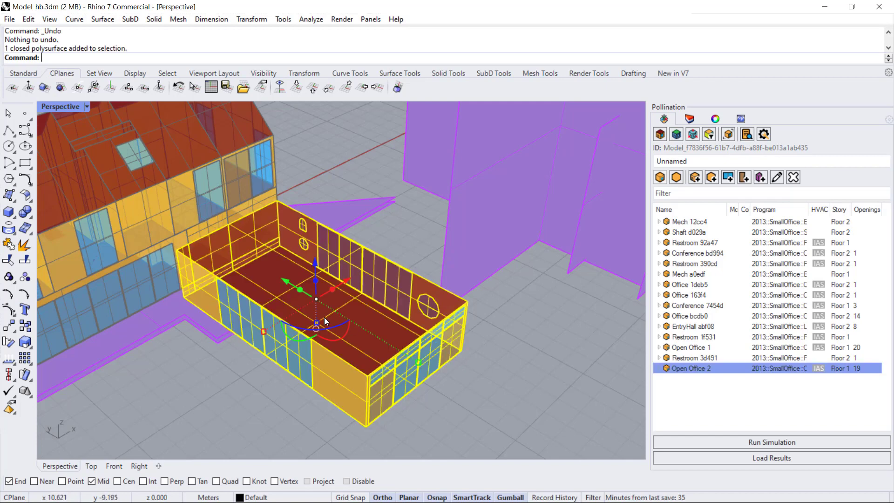
left_click(407, 425)
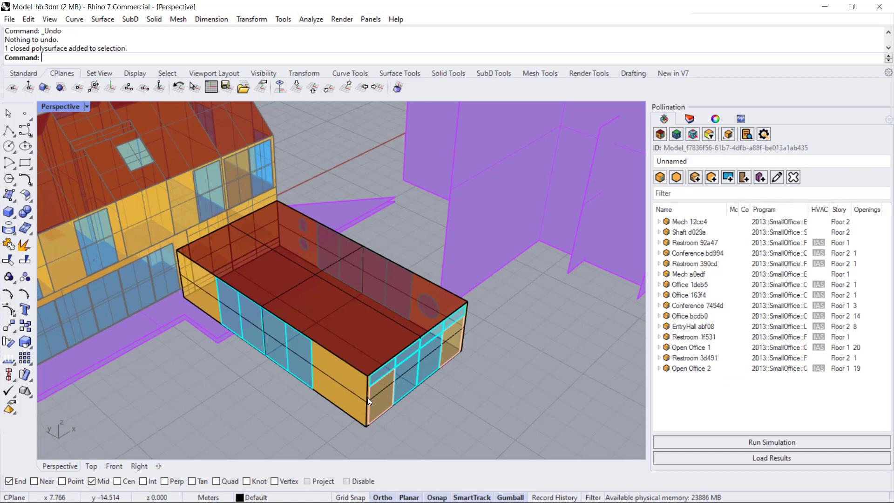
scroll(423, 343, "up", 4)
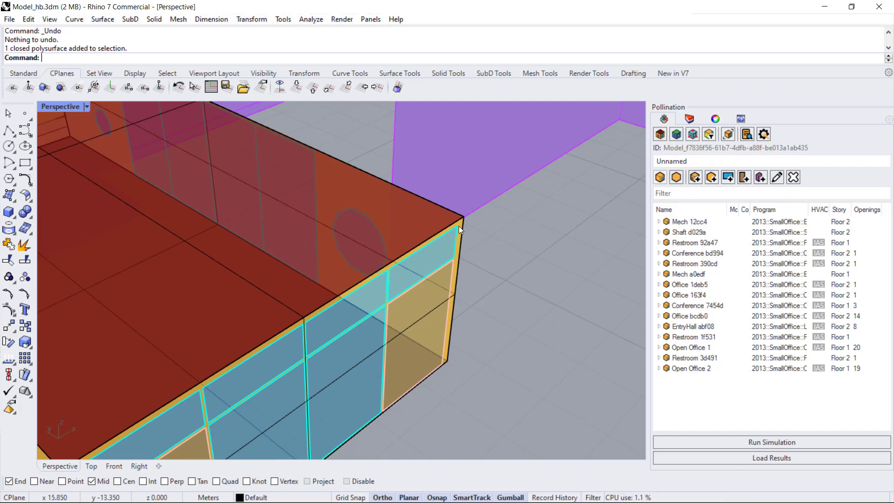
left_click(460, 225)
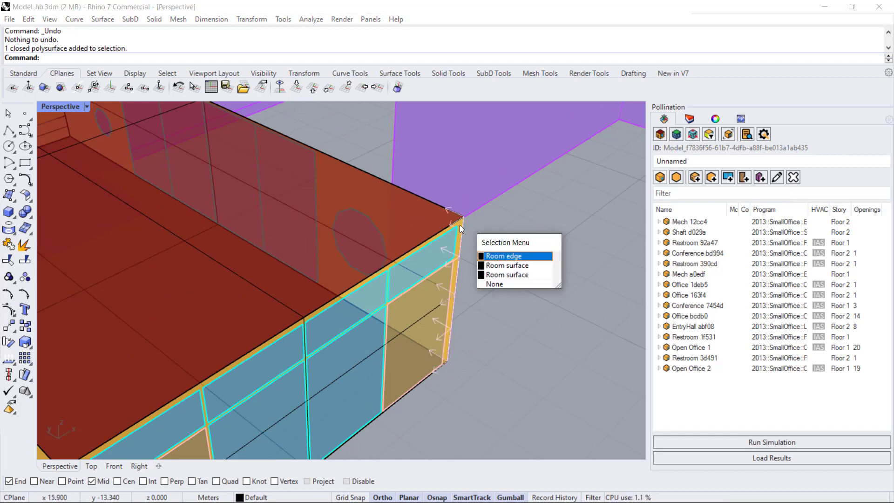
left_click(507, 264)
scroll(384, 230, "down", 4)
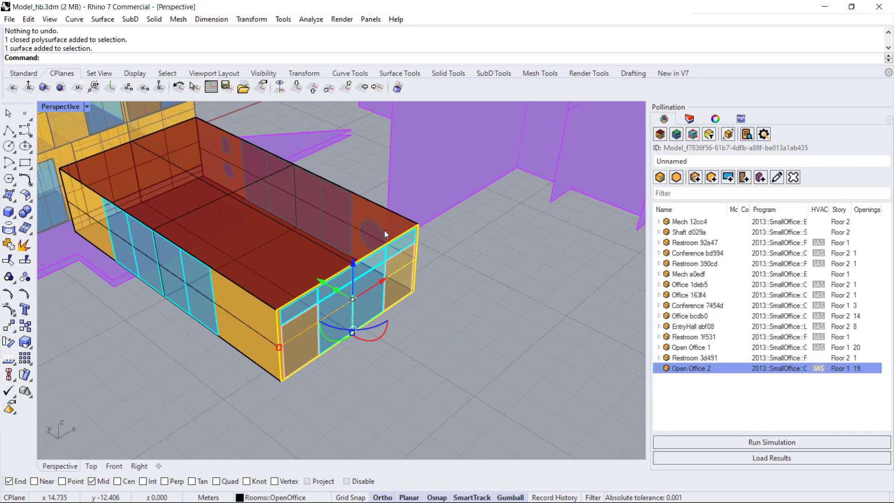
left_click(317, 280)
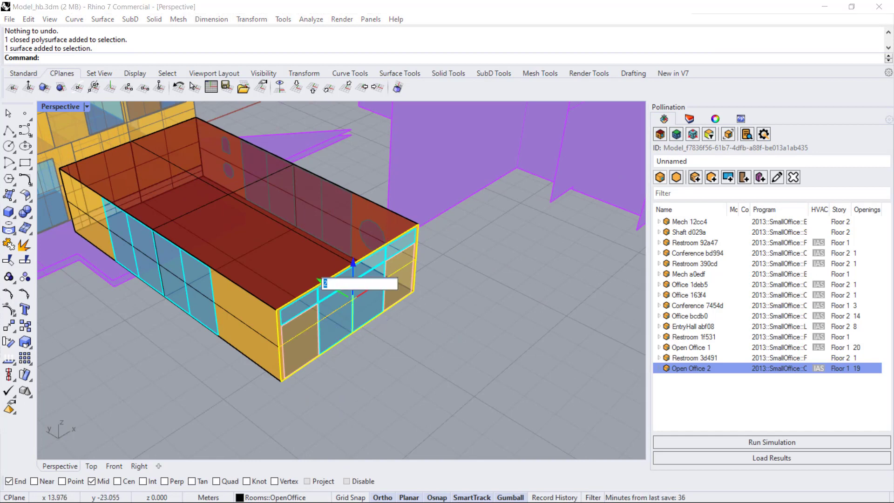
type("-2")
key("Return")
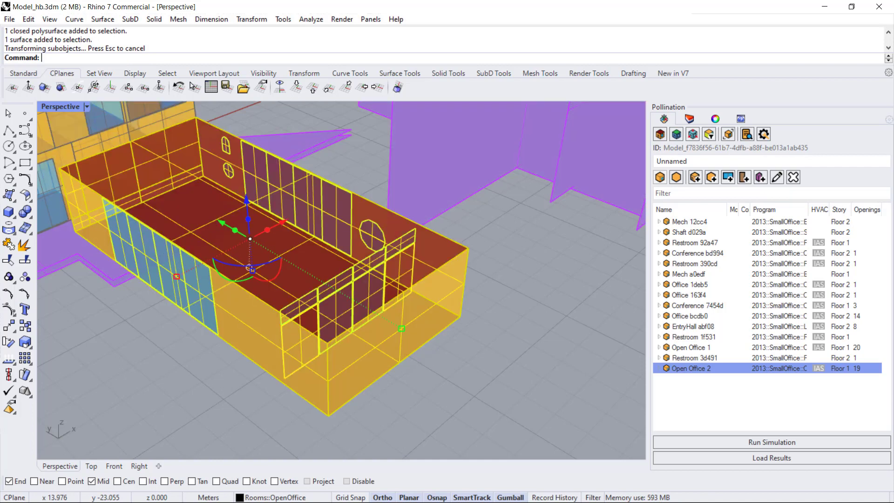
left_click(496, 376)
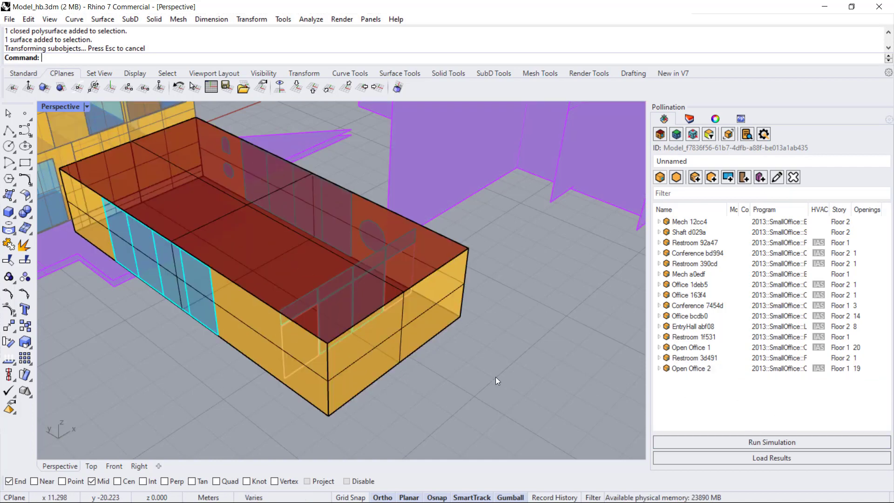
Step: Enter edit mode on the Open Office 2 room so its doors and apertures can be selected
right_click_drag(234, 306, 372, 389)
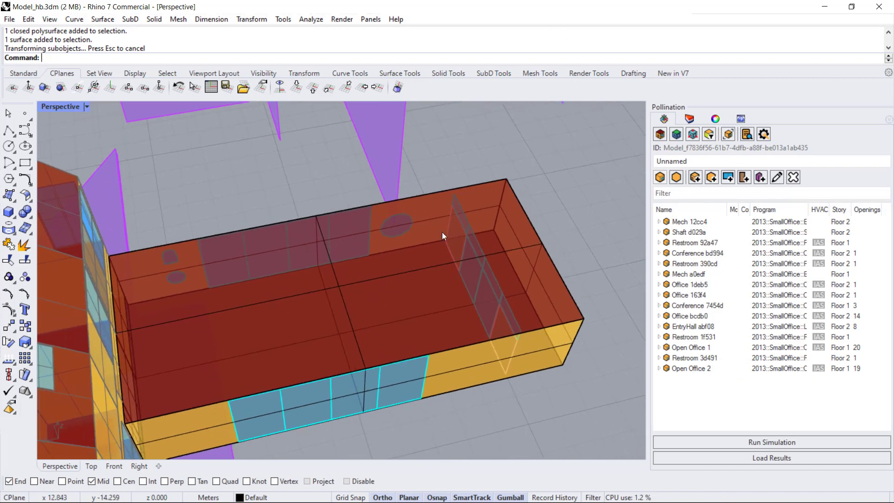
left_click(465, 214)
left_click(438, 142)
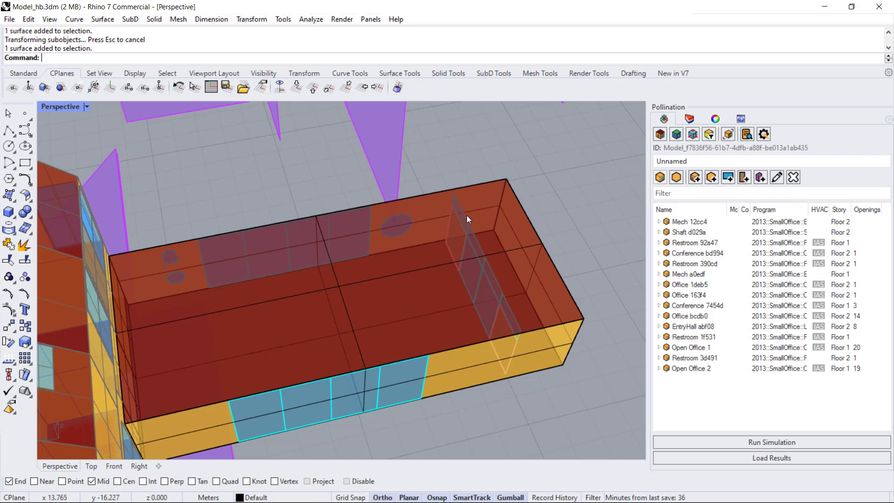
double_click(442, 195)
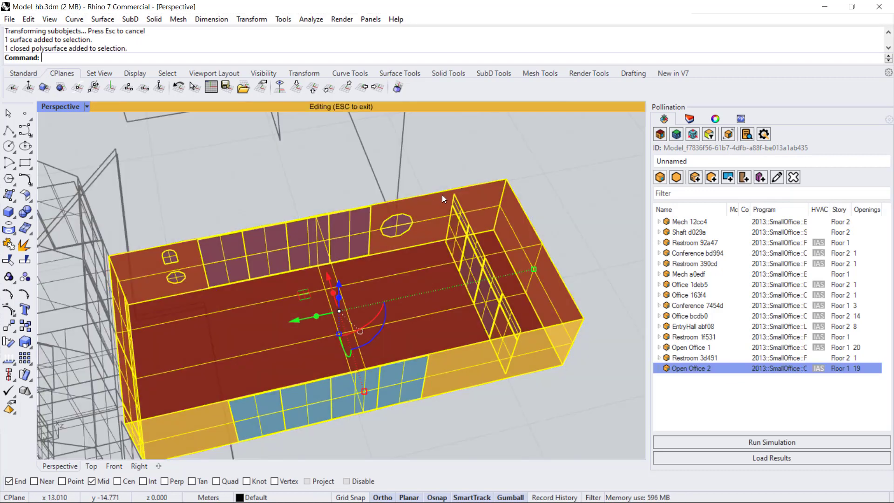
Step: Move the detached group of doors and apertures onto the extended end wall, snapping corner to corner, and exit room editing
left_click(430, 143)
left_click_drag(435, 143, 565, 410)
type("m")
key("Return")
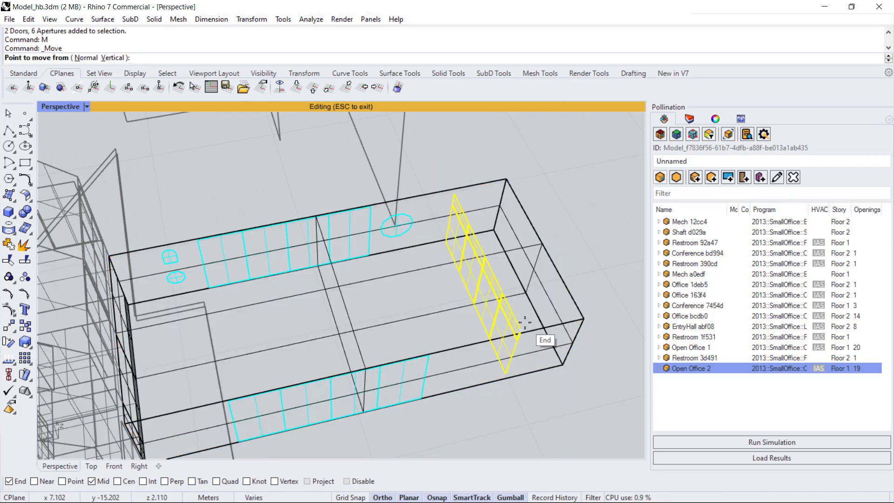
left_click(525, 322)
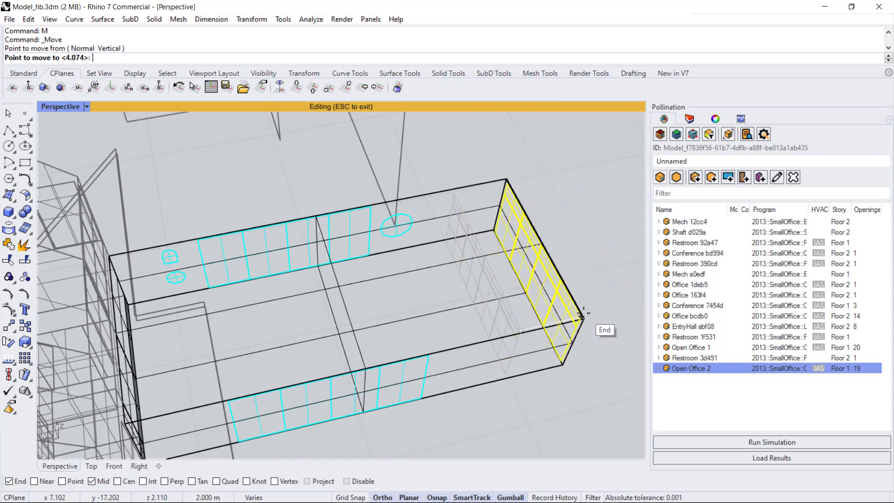
scroll(584, 318, "up", 5)
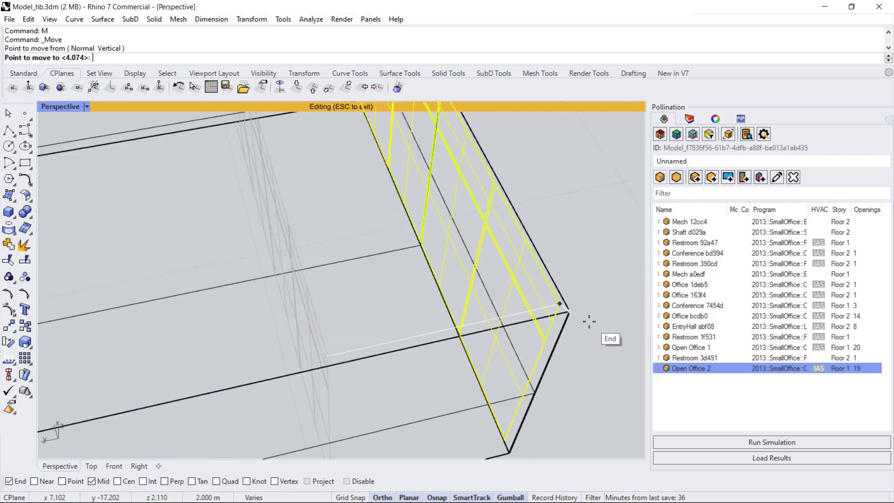
scroll(589, 321, "up", 3)
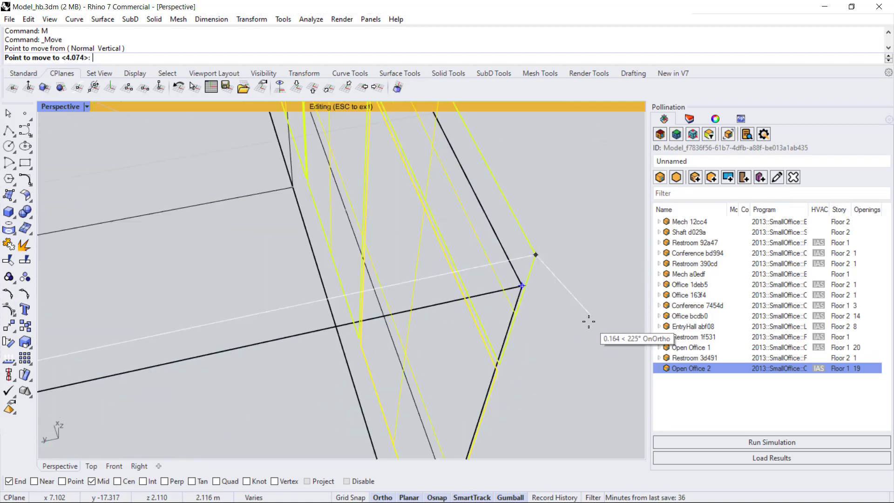
left_click(521, 284)
scroll(512, 288, "down", 8)
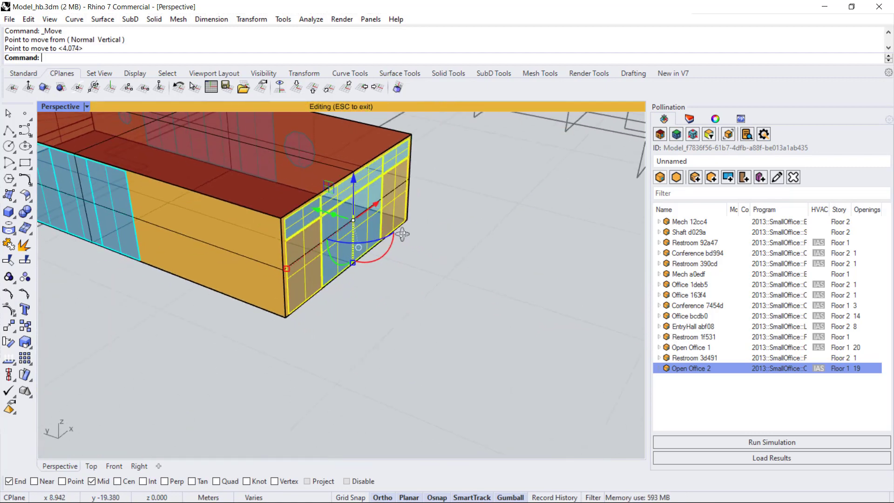
right_click_drag(402, 234, 447, 252)
left_click(475, 267)
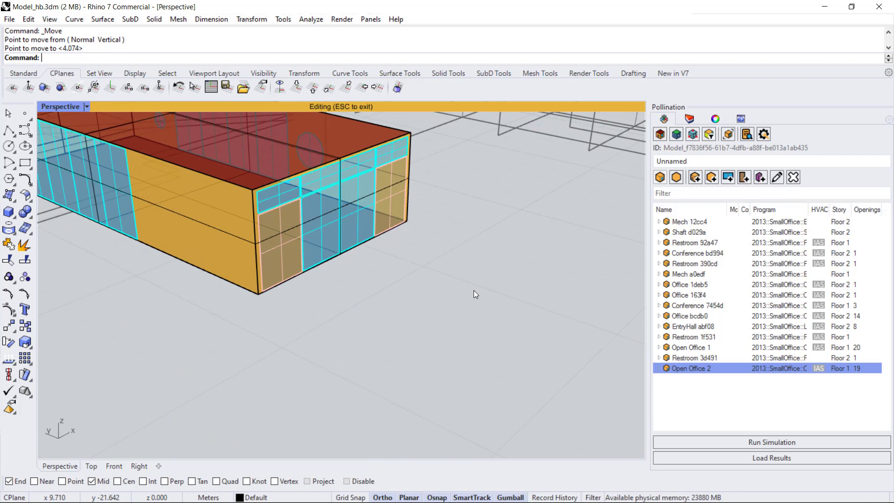
right_click_drag(465, 300, 437, 269)
scroll(489, 333, "down", 5)
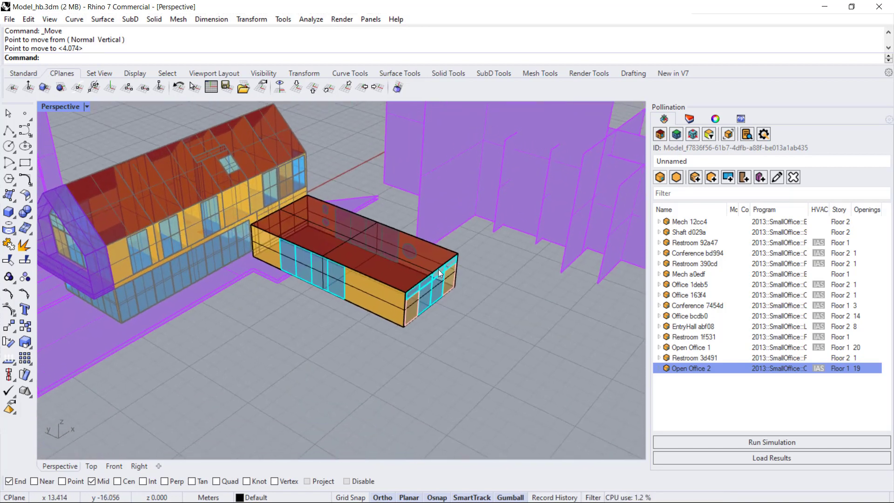
Step: Raise the top room edge above the end wall's doors by 0.5 m
scroll(438, 268, "up", 4)
scroll(428, 270, "up", 2)
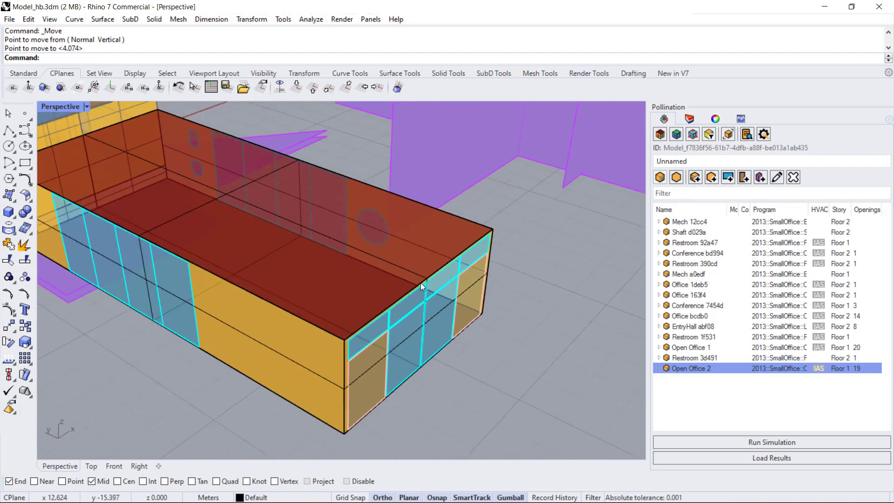
left_click(428, 275)
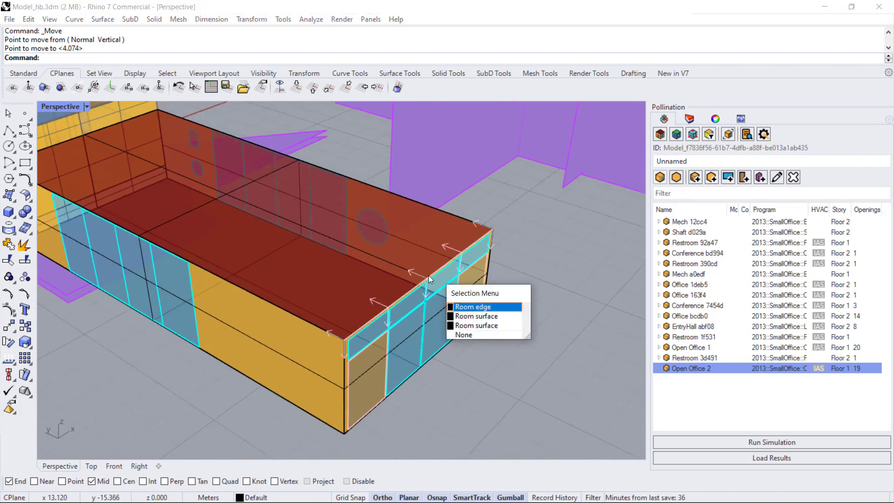
left_click(480, 307)
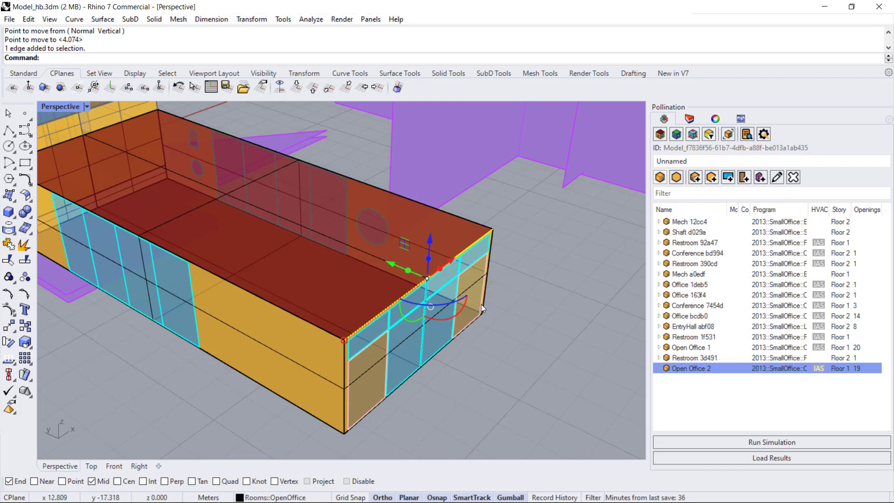
left_click(430, 242)
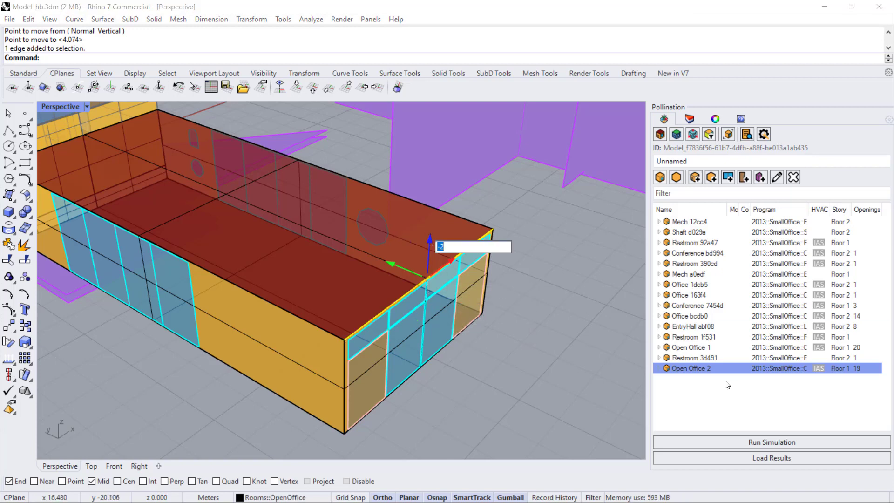
type(".5")
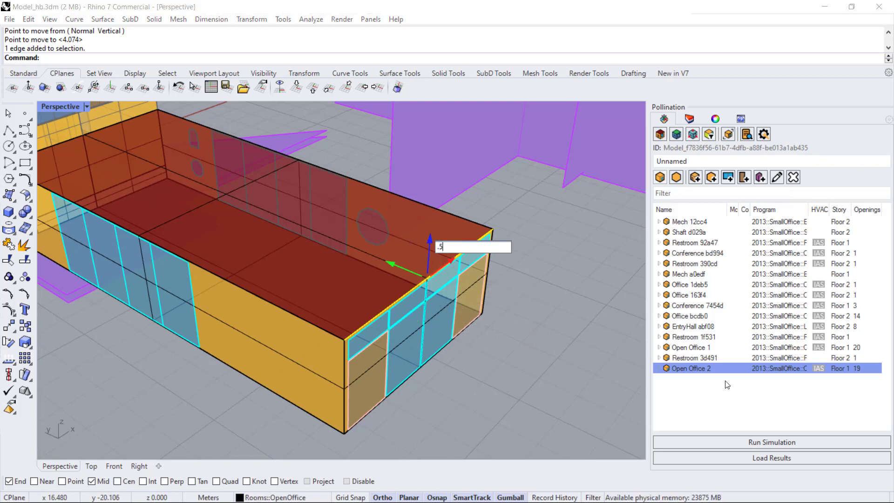
key("Return")
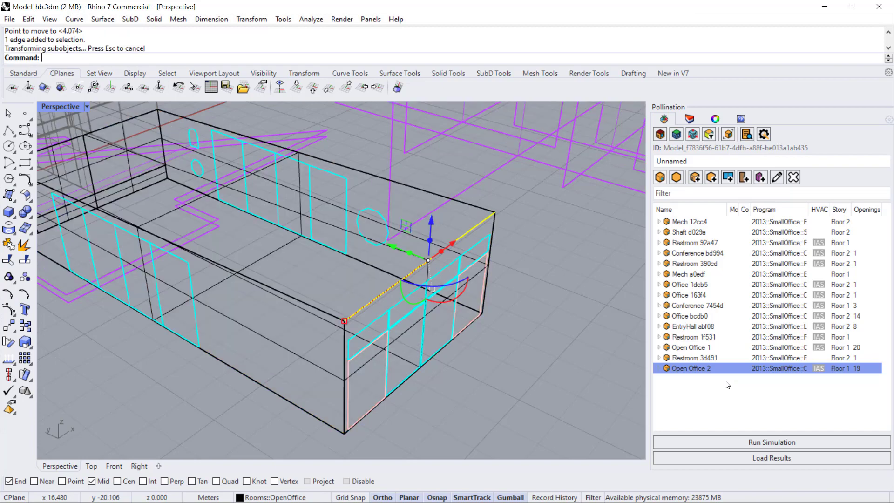
left_click(512, 358)
Step: Select the roof edge of the end wall again and raise it slightly further freehand
right_click_drag(510, 354, 490, 264)
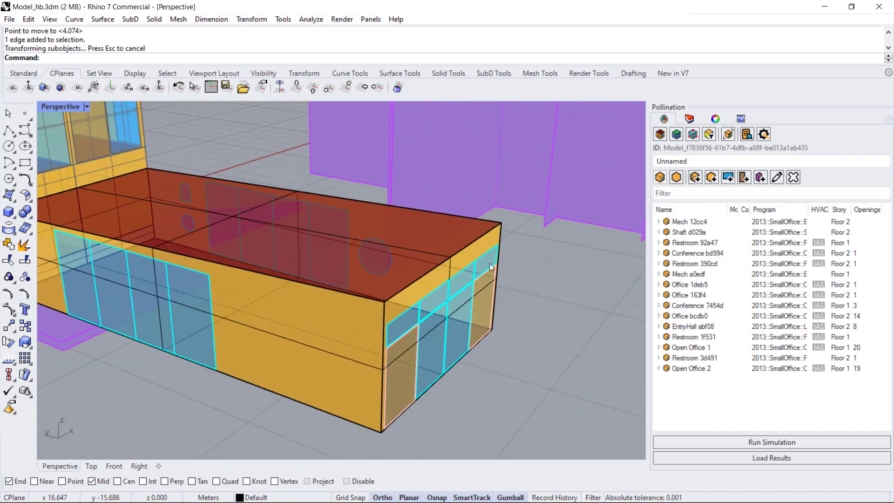
left_click(450, 257, "ctrl+shift")
key("Escape")
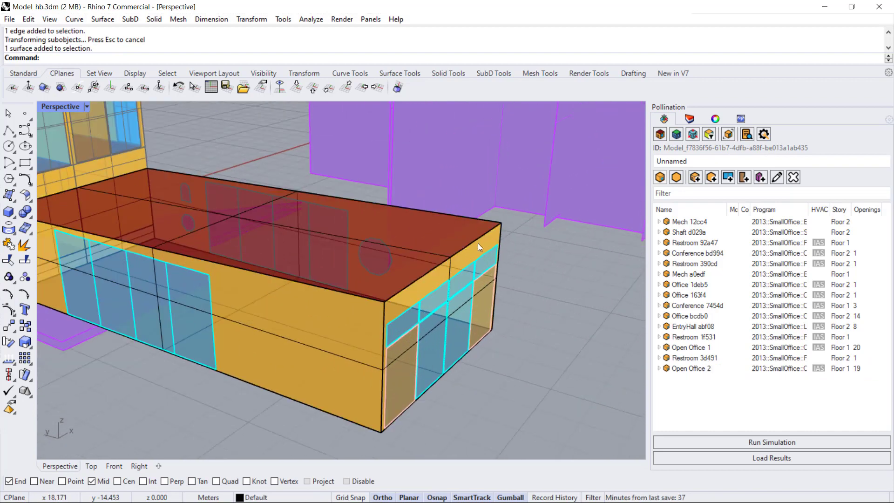
left_click(477, 243, "ctrl+shift")
left_click(528, 272)
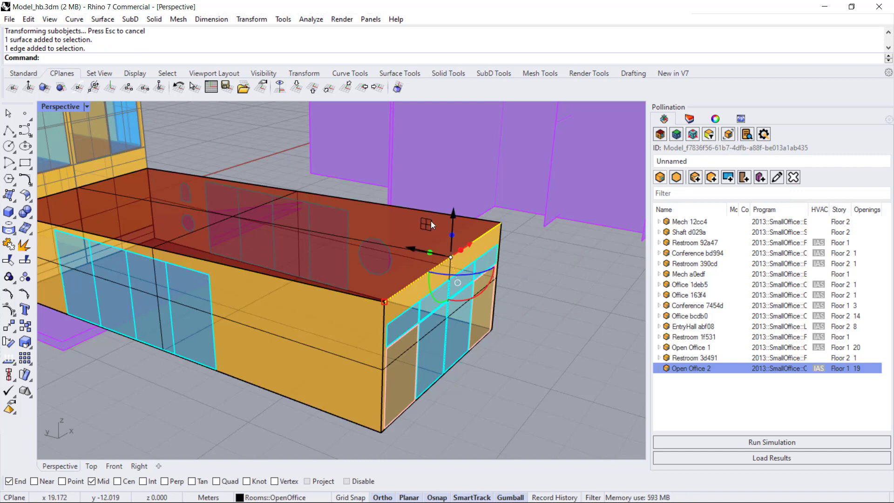
left_click(454, 217)
key("Escape")
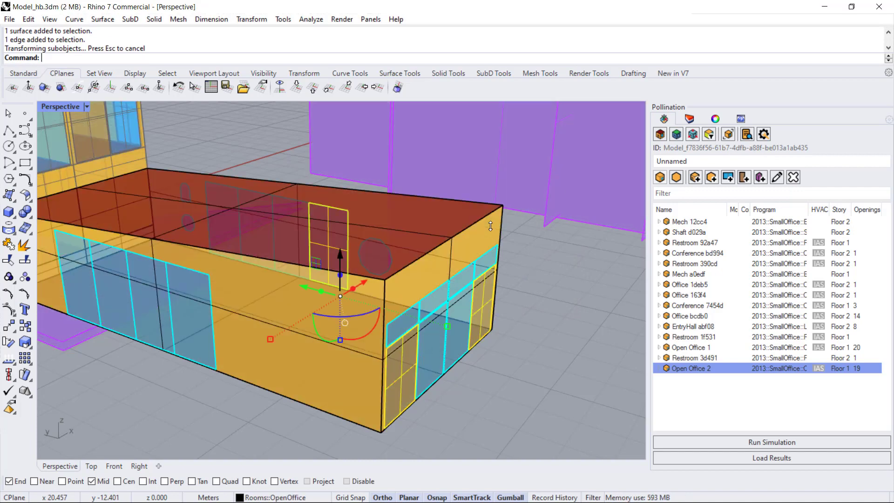
key("Escape")
Step: Try to raise the segment of the Open Office 2 roof edge that adjoins the main building, then undo the move
scroll(256, 326, "down", 3)
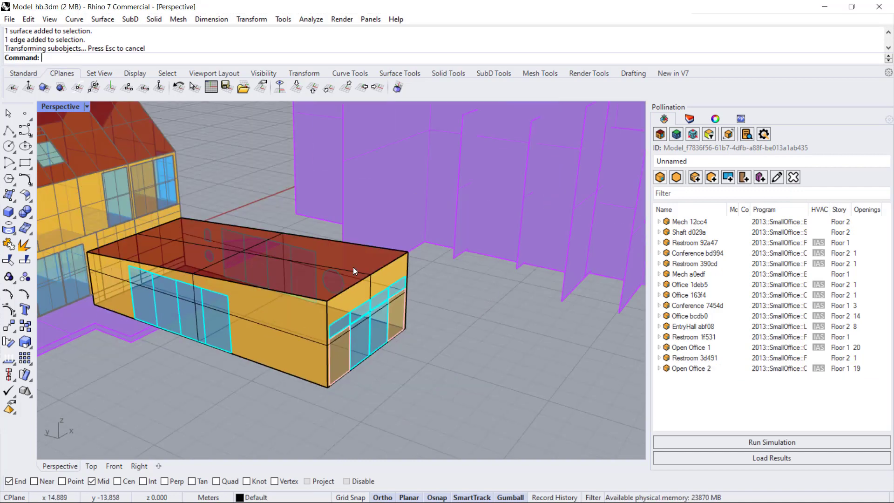
right_click_drag(247, 311, 468, 320)
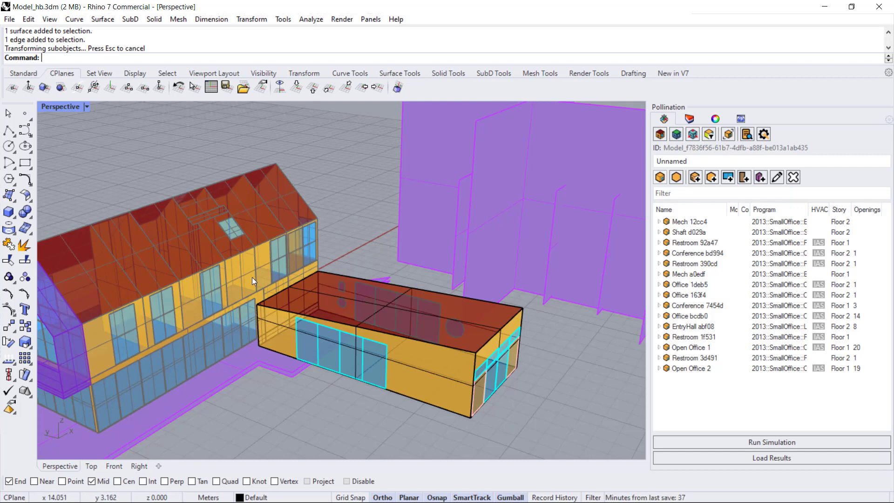
scroll(252, 277, "up", 5)
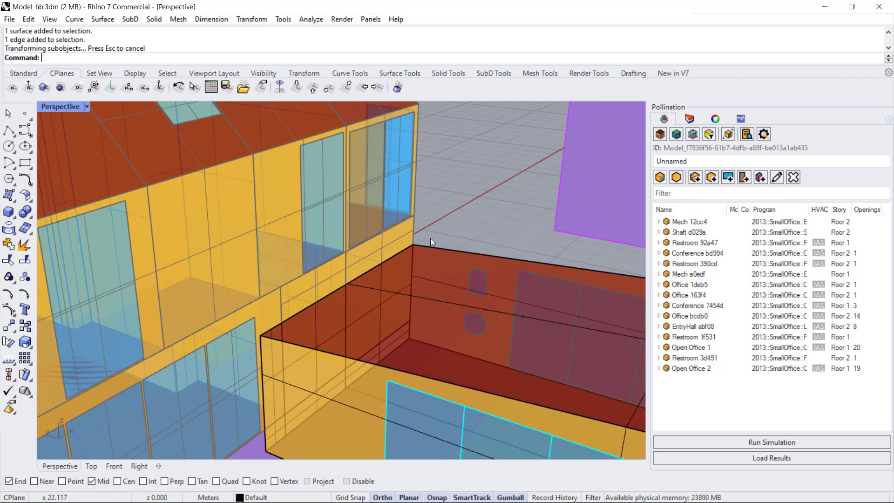
scroll(434, 263, "down", 3)
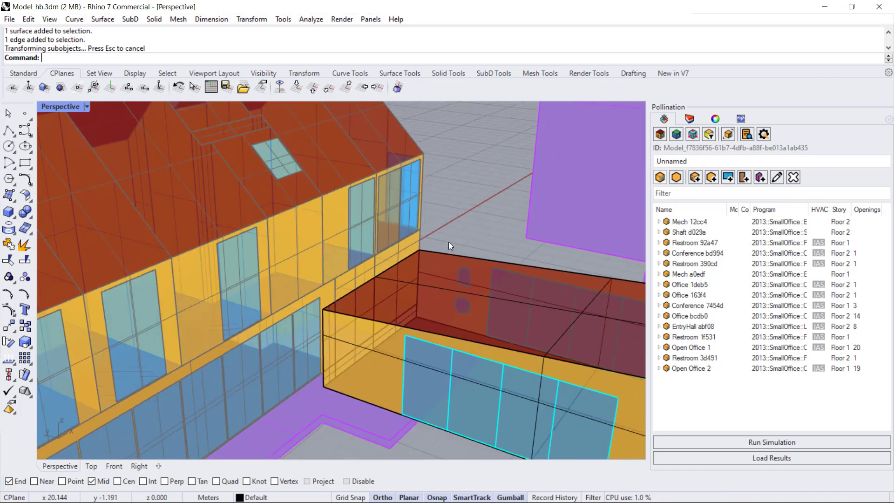
right_click_drag(416, 265, 406, 283)
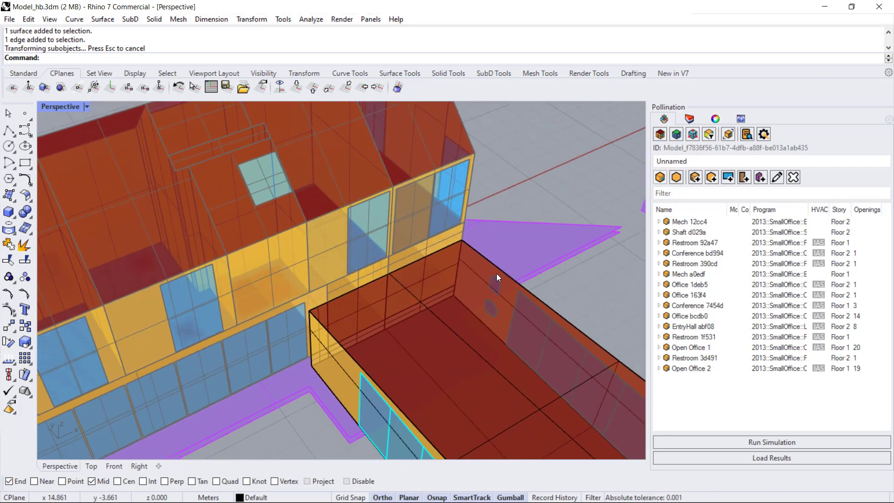
right_click_drag(485, 246, 290, 280)
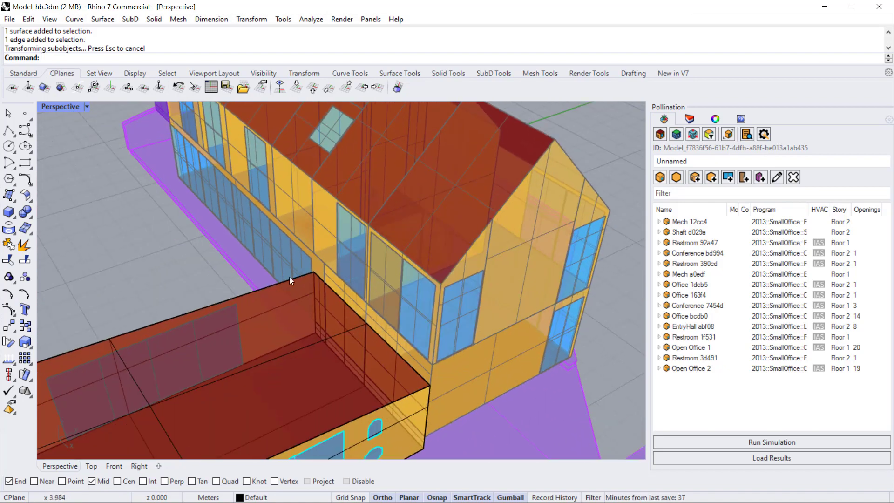
scroll(355, 322, "up", 5)
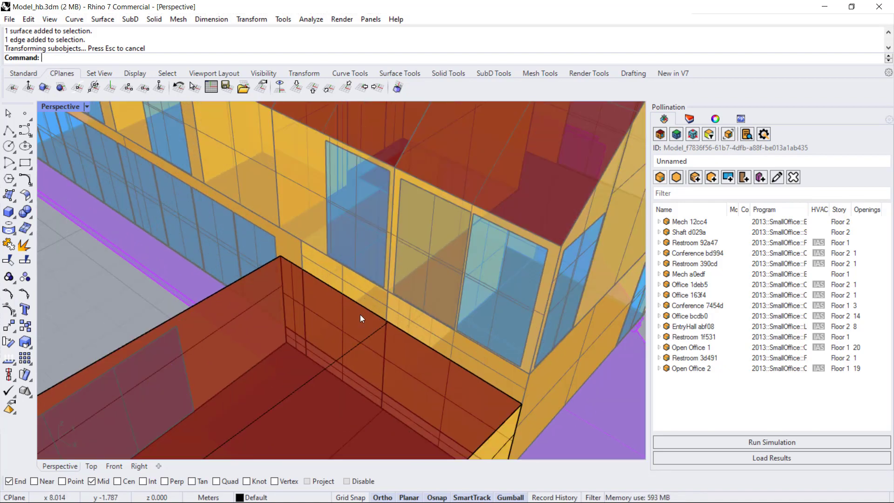
scroll(360, 307, "up", 1)
left_click(359, 302, "ctrl+shift")
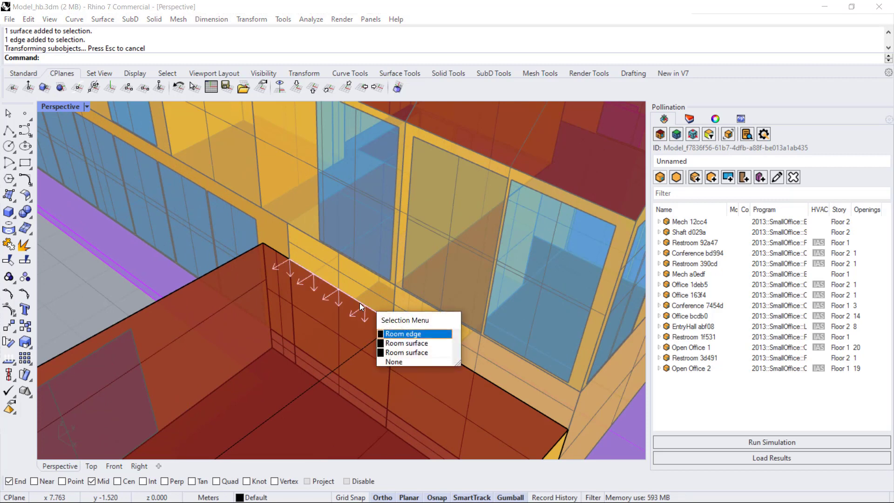
left_click(405, 334)
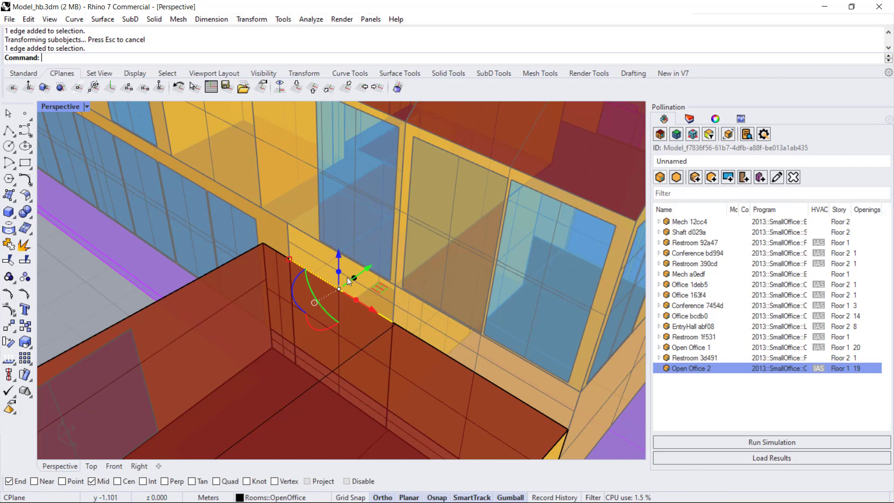
left_click(338, 254)
key("Return")
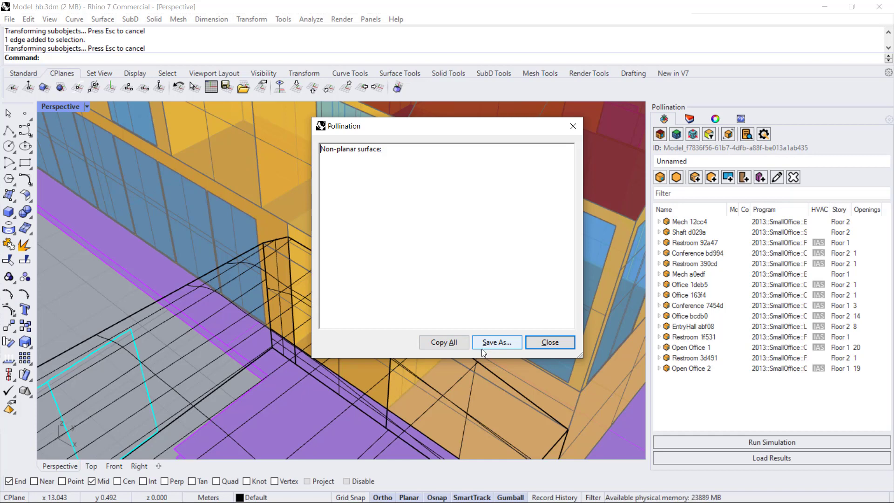
left_click(543, 342)
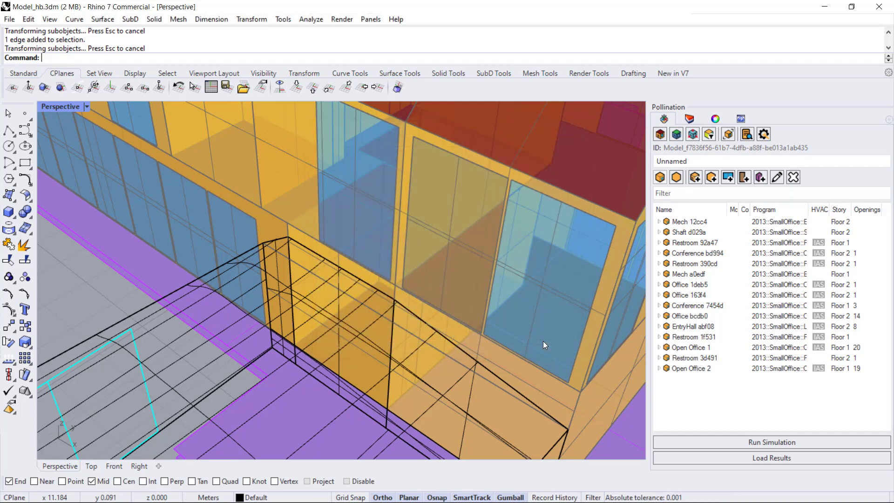
key("ctrl+z")
right_click_drag(328, 270, 473, 196)
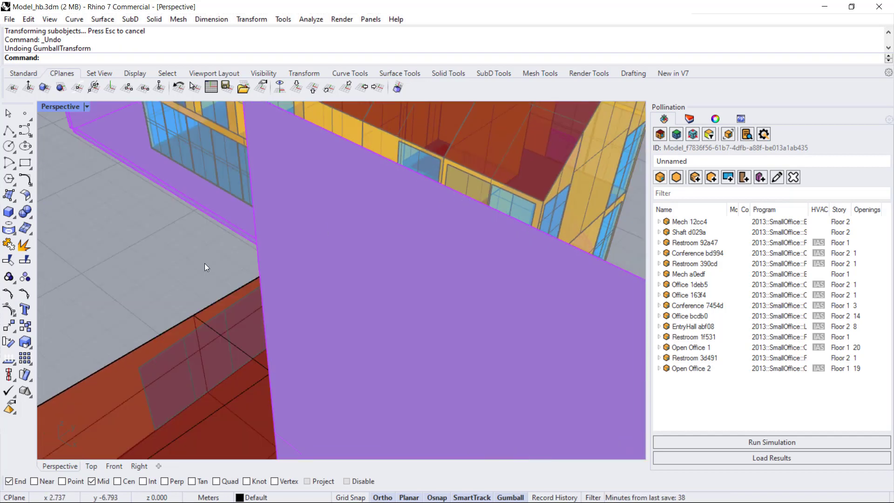
right_click_drag(205, 264, 344, 367)
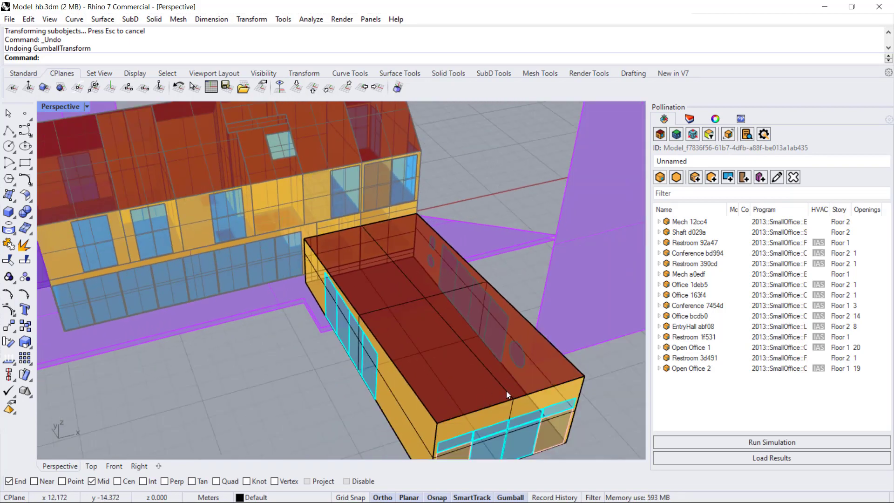
scroll(483, 401, "down", 3)
right_click_drag(482, 398, 493, 329, "shift")
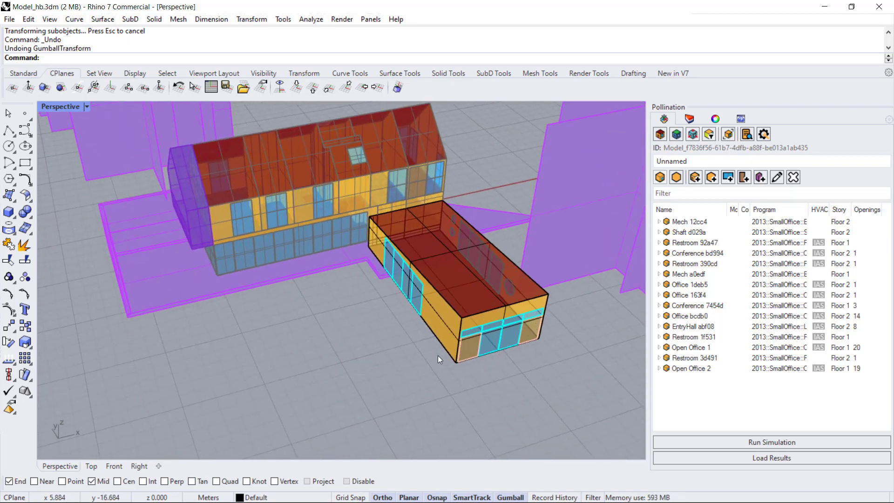
right_click_drag(438, 355, 252, 284)
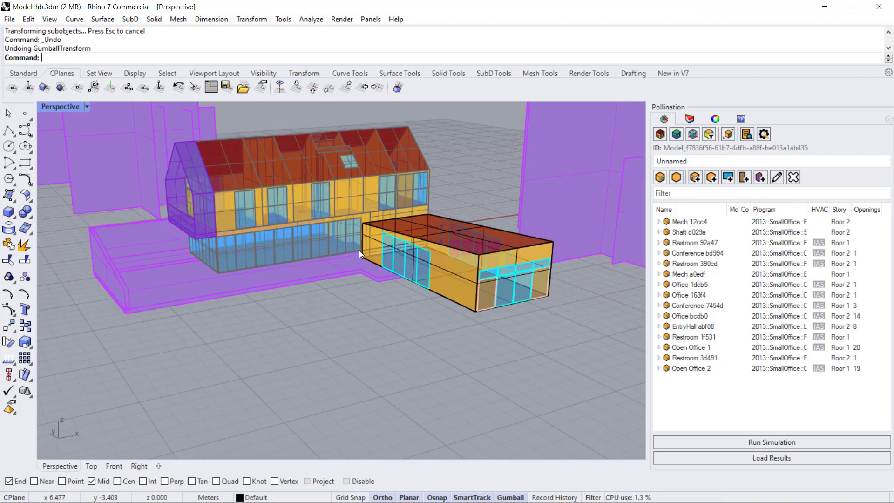
right_click_drag(360, 260, 378, 290)
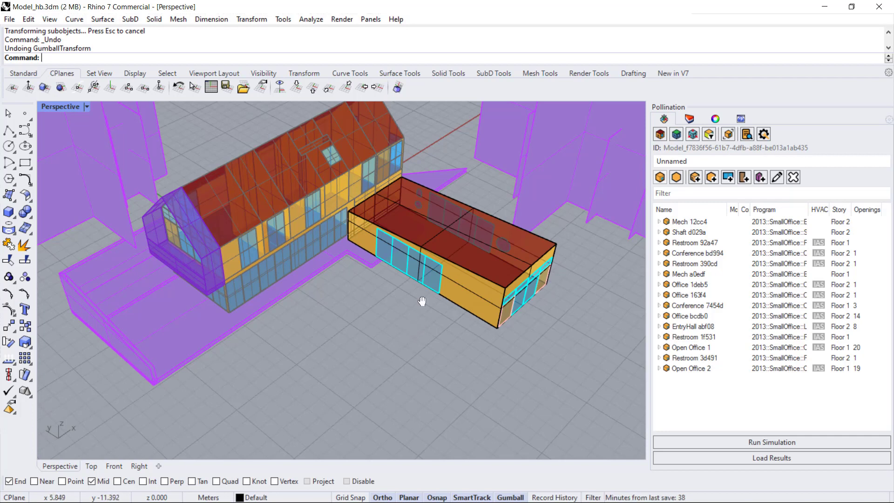
Step: Draw a three-point box outward from the base of the Open Office 2 long side wall, with a height of 3 m
scroll(420, 293, "up", 4)
right_click_drag(386, 307, 359, 292, "shift")
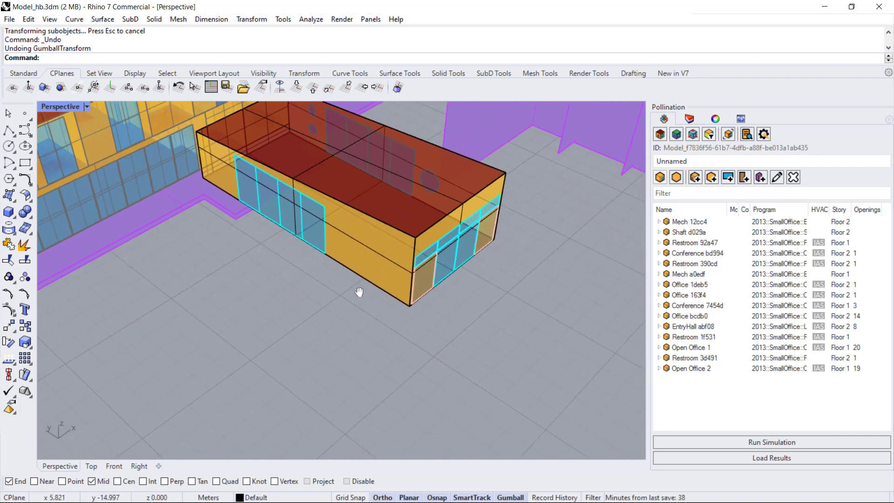
middle_click(359, 292)
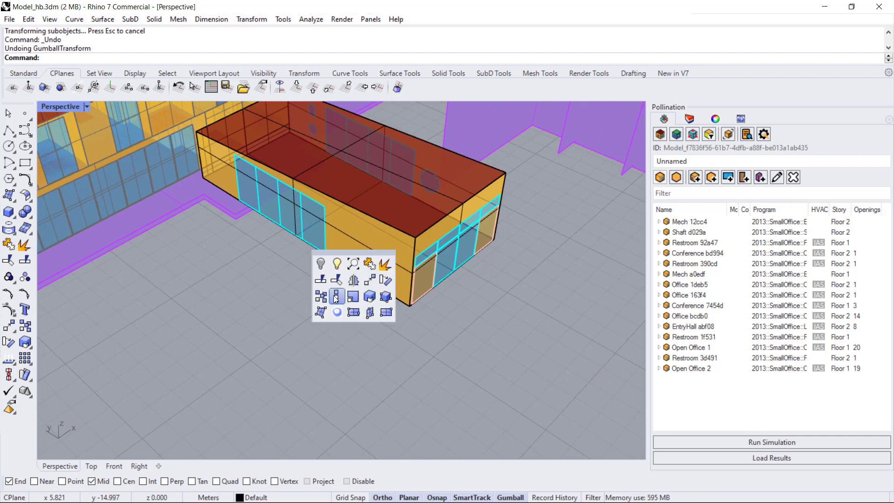
left_click(379, 297)
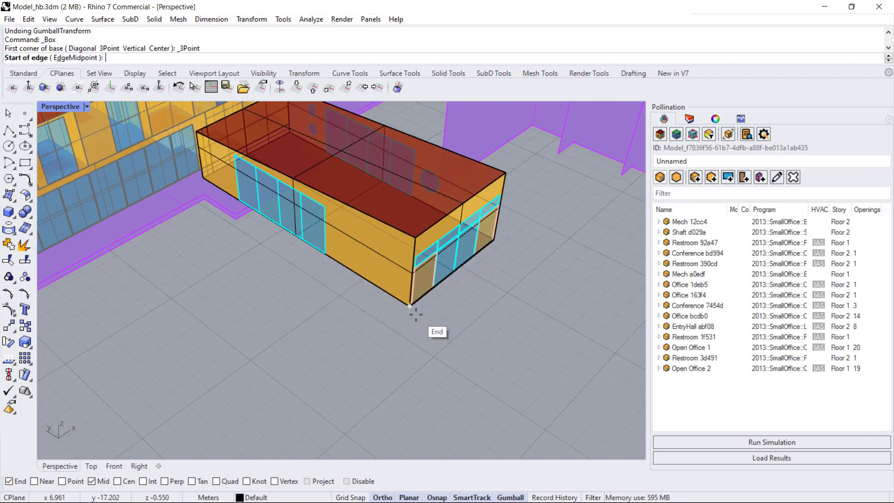
left_click(397, 306)
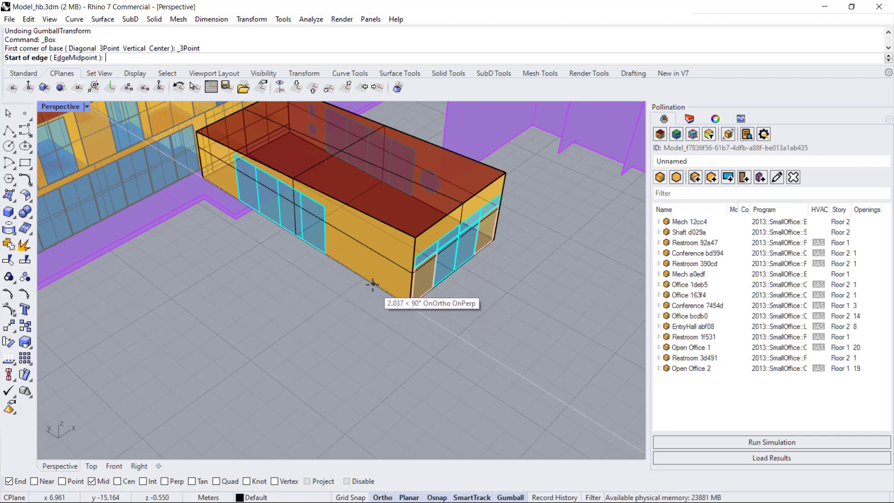
left_click(346, 266)
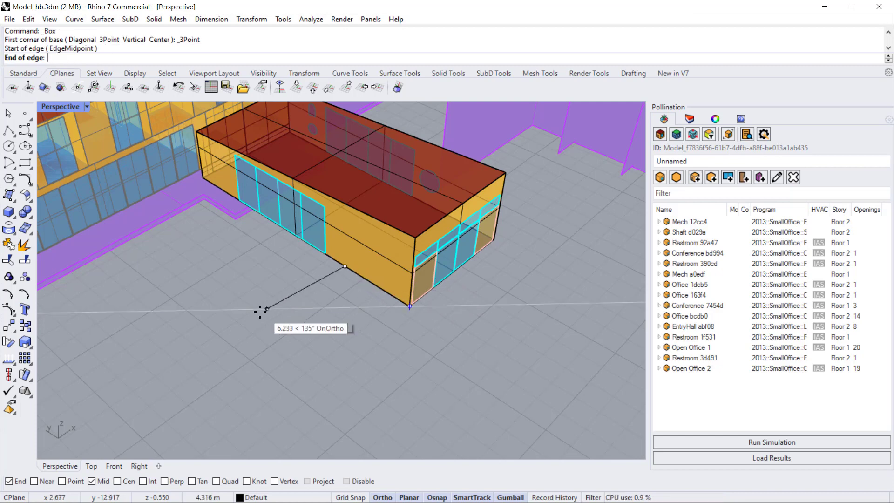
left_click(243, 336)
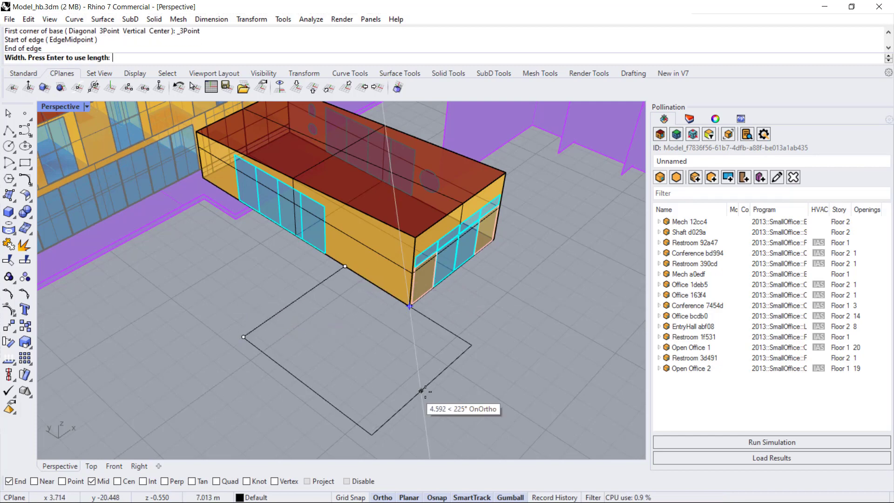
left_click(448, 347)
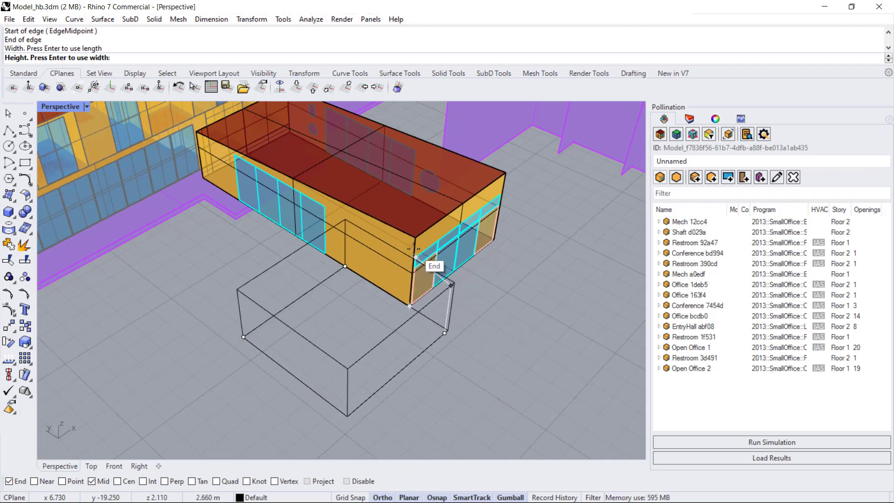
type("3")
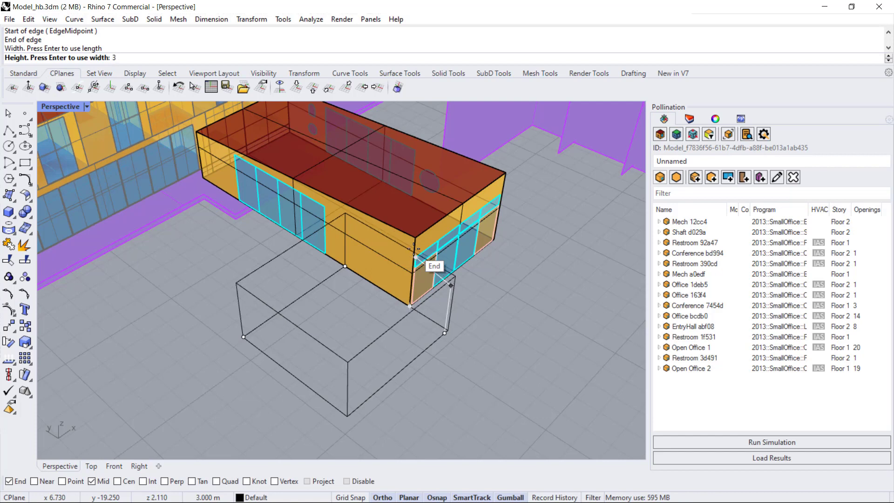
key("Return")
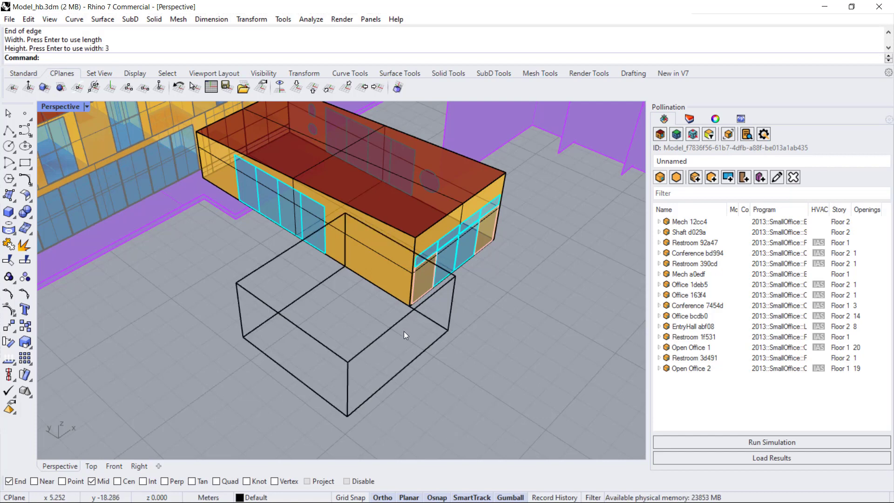
Step: Convert the new box beside Open Office 2 into a Honeybee room
right_click_drag(548, 406, 481, 366, "shift")
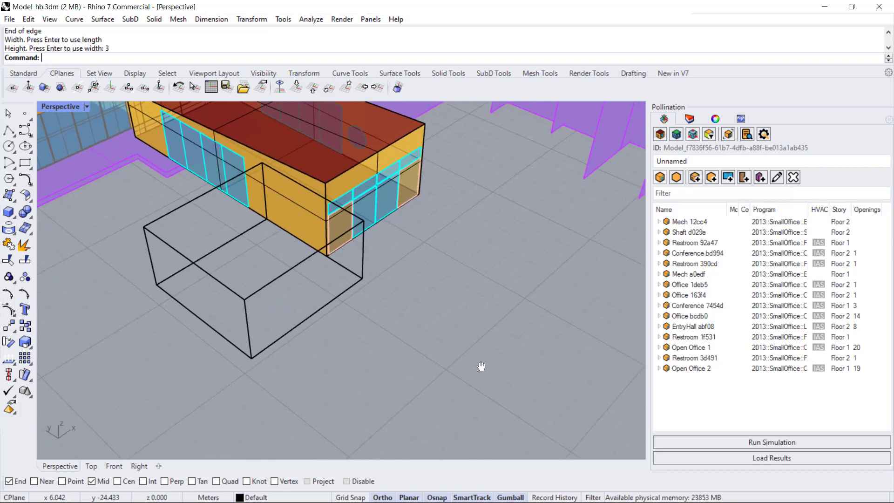
left_click(247, 315)
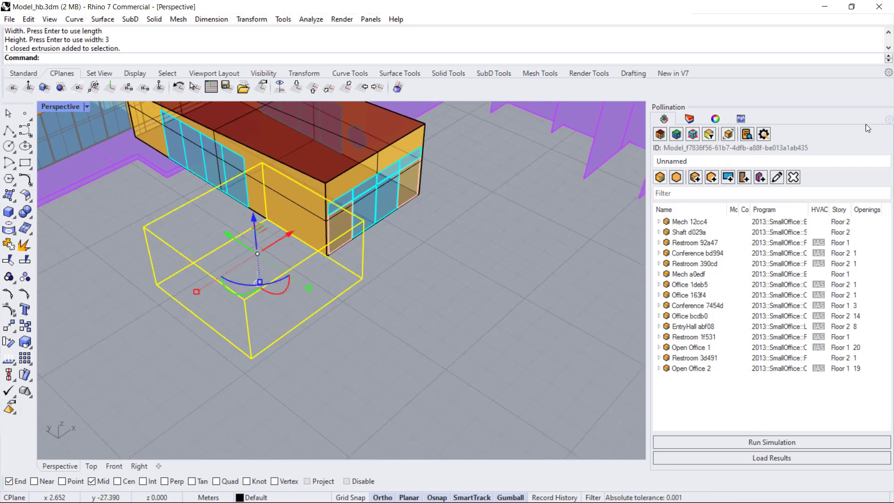
key("Escape")
left_click(695, 180)
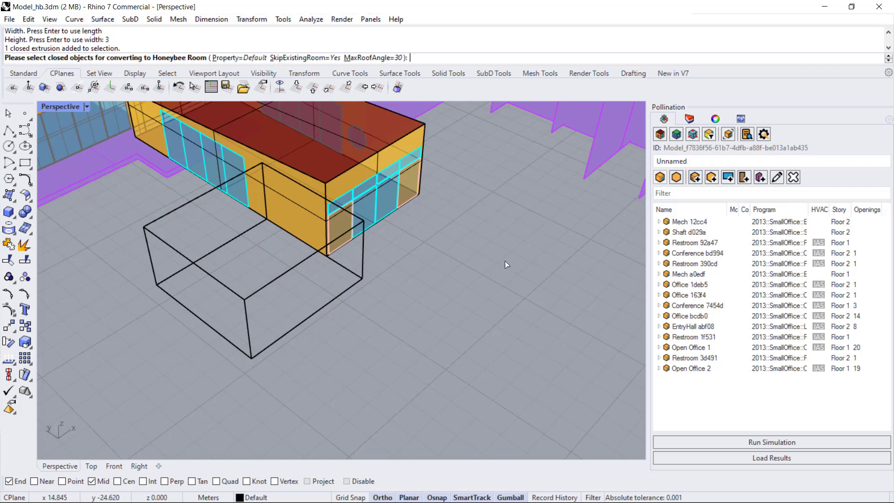
left_click(352, 284)
key("Return")
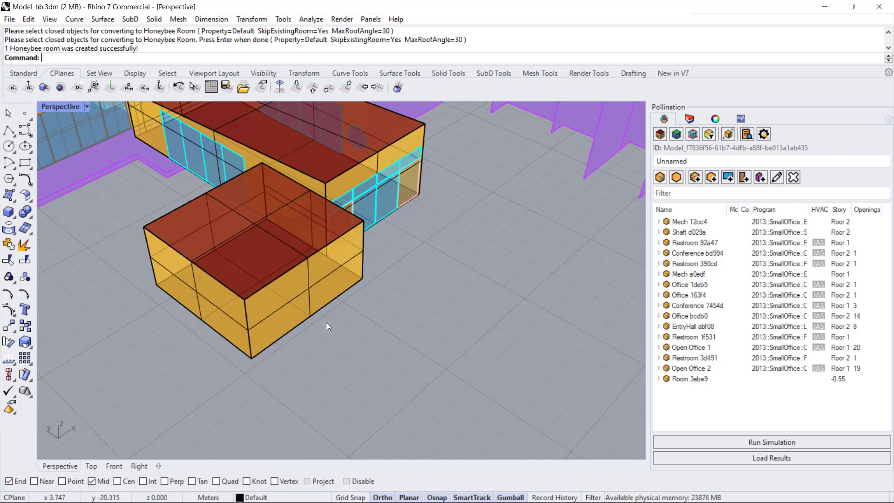
Step: Try to split the new room with PO_SplitRoom, using a rectangular cutter drawn from an upper corner of the room to a point beyond it
type("O")
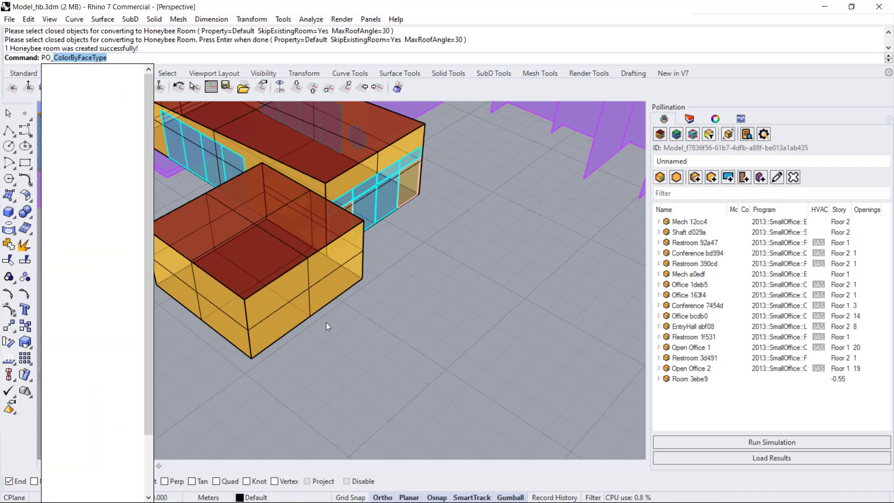
type("_SplitRoom")
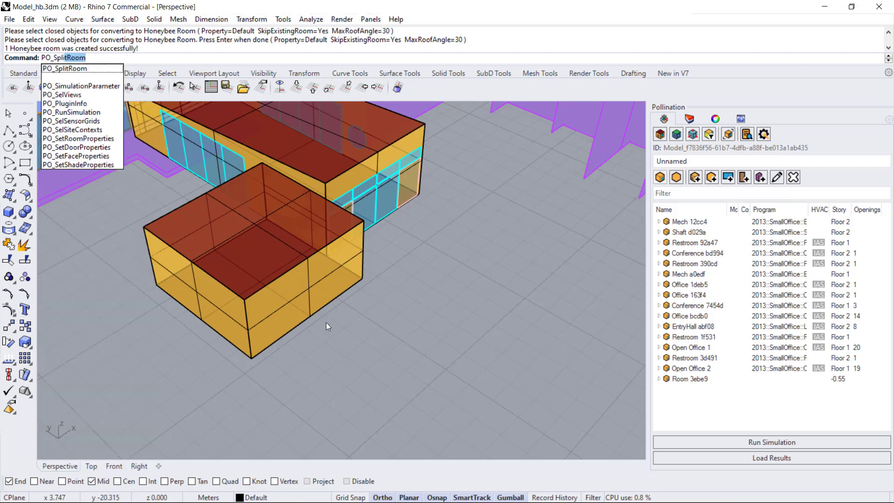
left_click(68, 69)
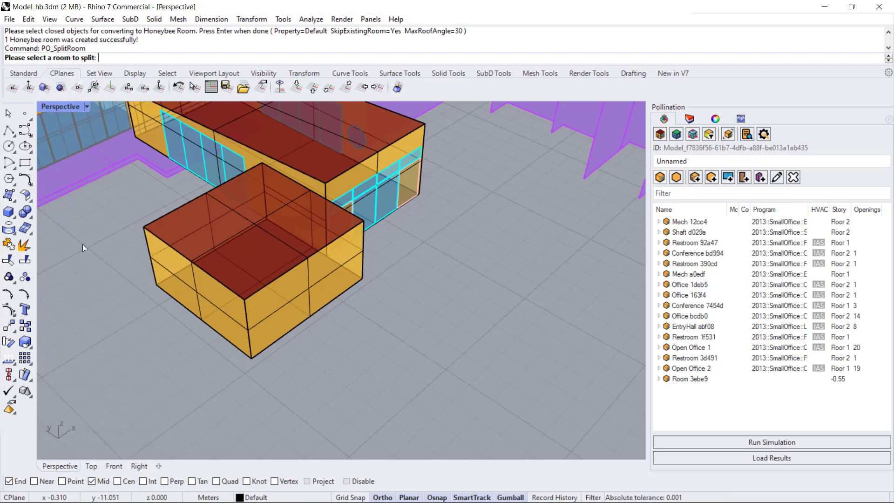
left_click(187, 291)
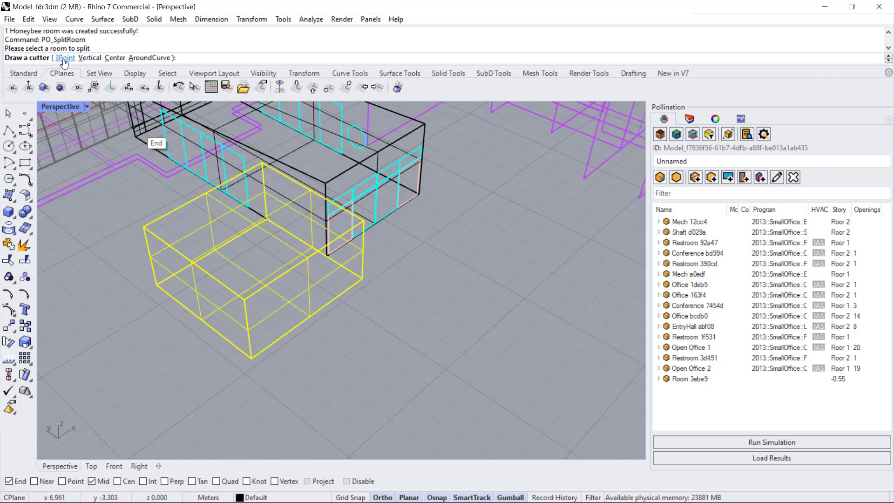
left_click(144, 228)
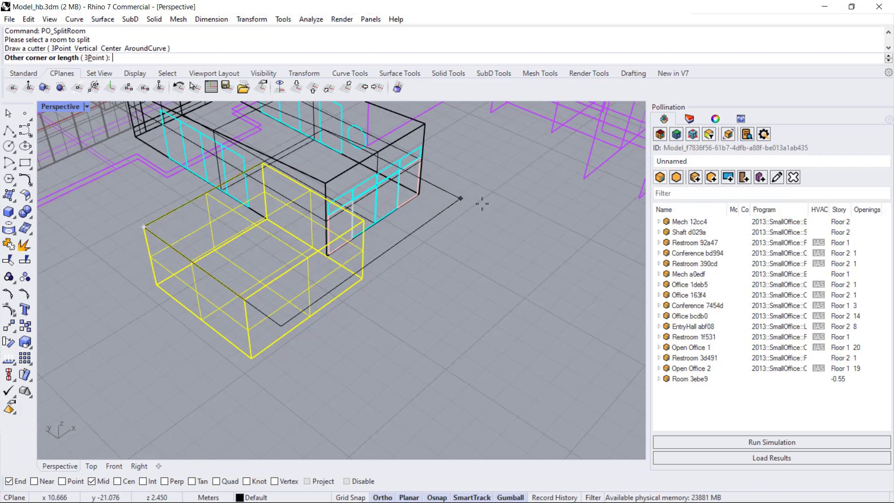
left_click(521, 239)
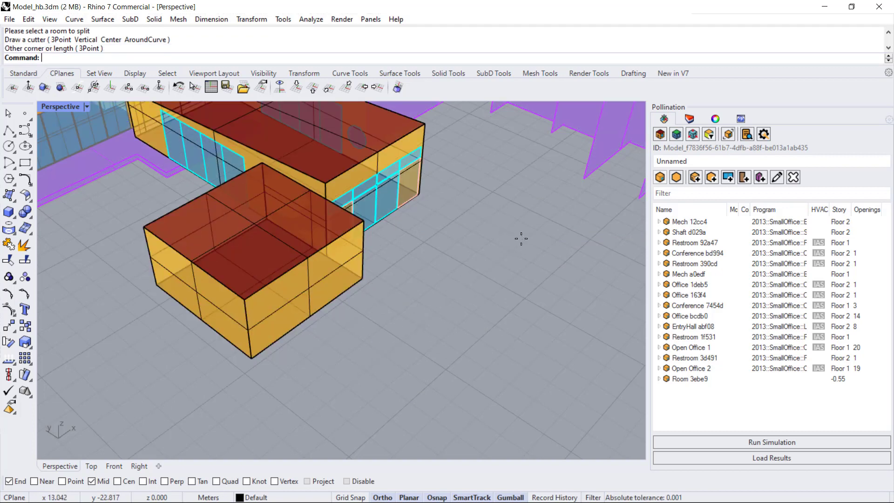
Step: Split the new room with PO_SplitRoom using a Vertical cutter between the midpoints of two opposite roof edges, then undo the split
key("Return")
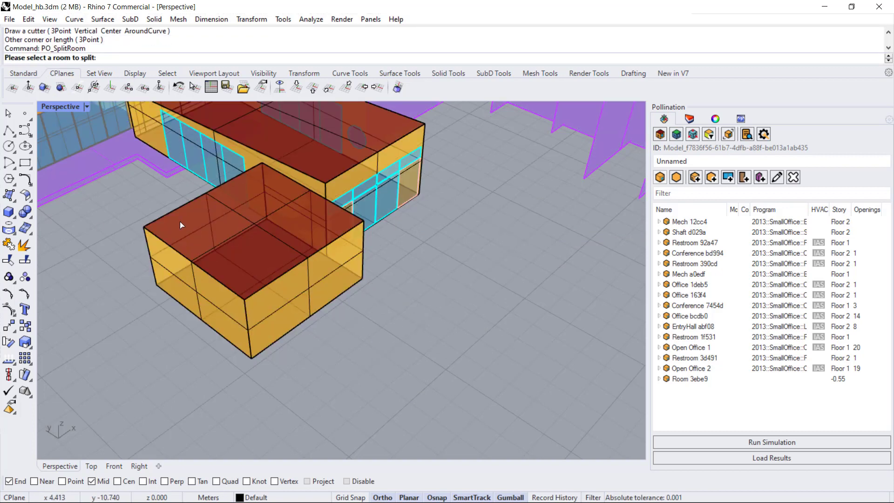
left_click(164, 222)
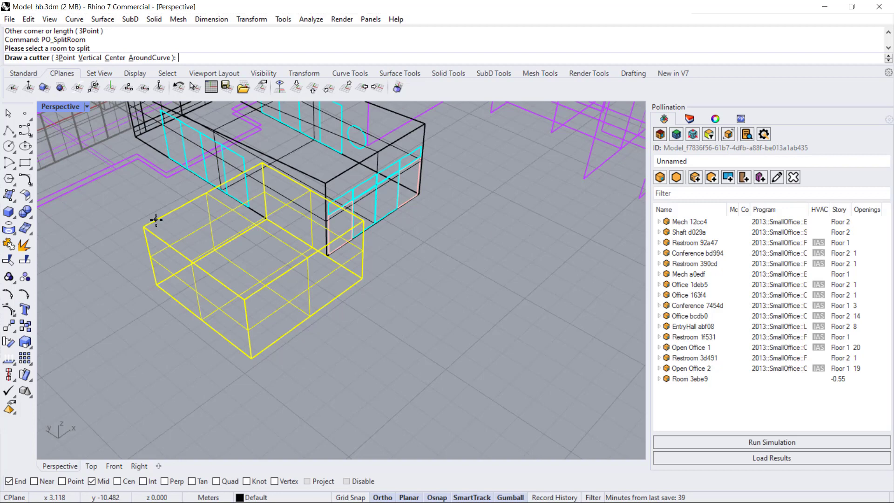
left_click(93, 59)
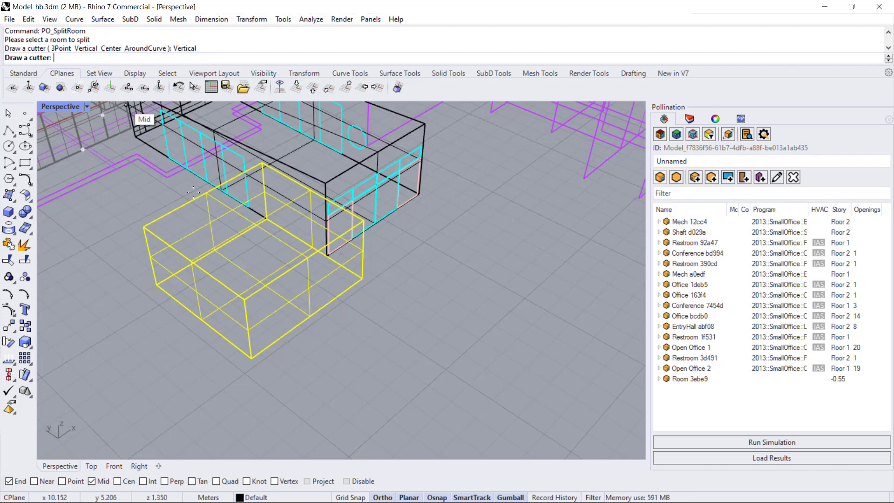
left_click(202, 199)
left_click(309, 258)
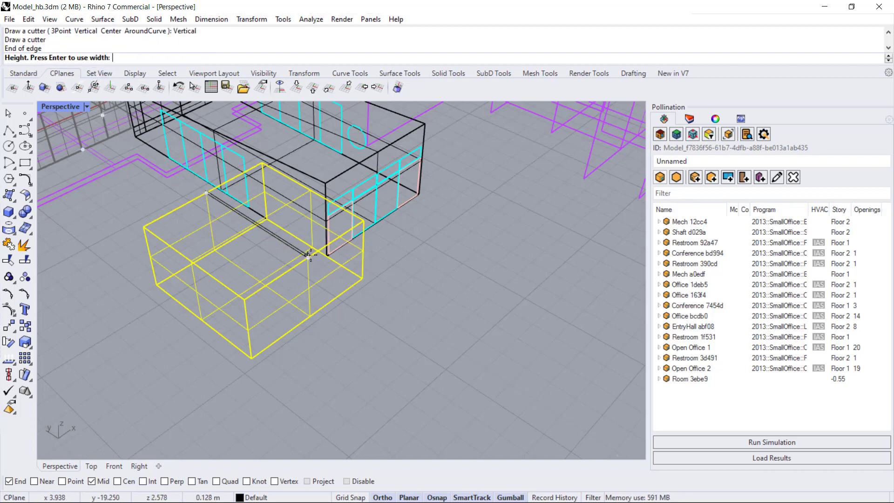
left_click(319, 314)
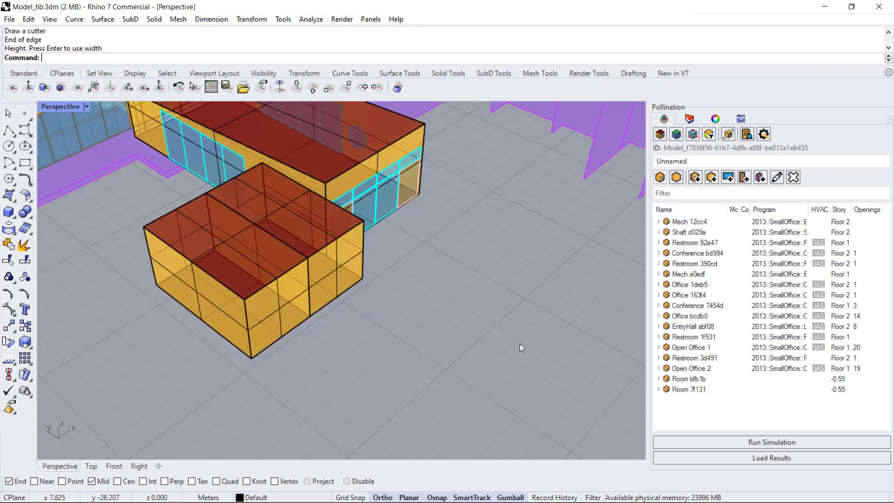
key("ctrl+z")
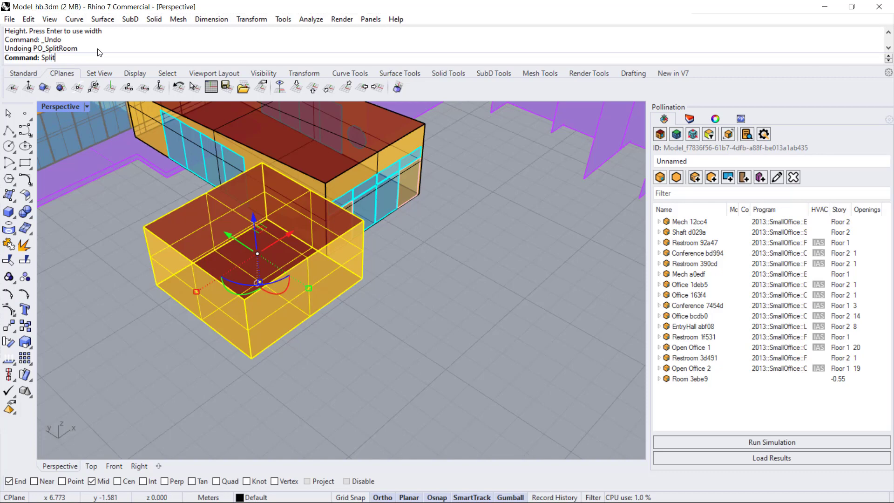
Step: Try to split the new room with PO_SplitRoom using a Center cutter centred on the midpoint of a roof edge
key("BackSpace")
key("BackSpace")
key("BackSpace")
key("BackSpace")
key("BackSpace")
type("PO_SetRoomProperties")
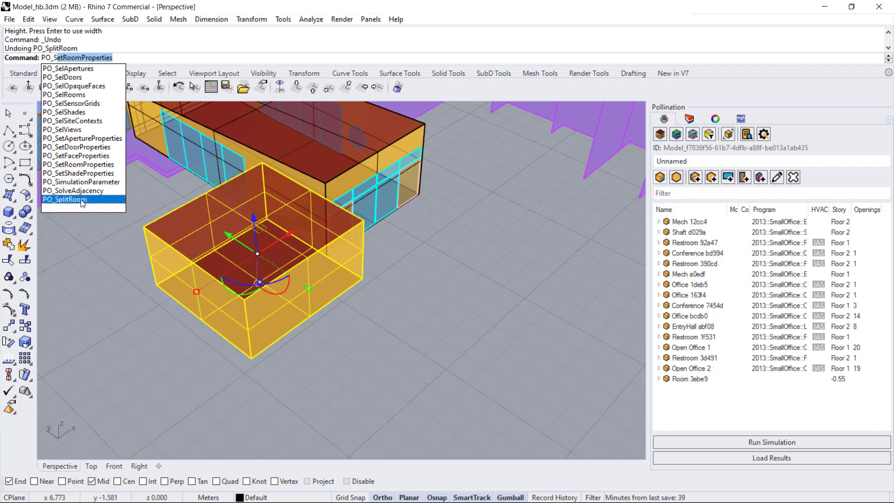
left_click(82, 201)
left_click(114, 58)
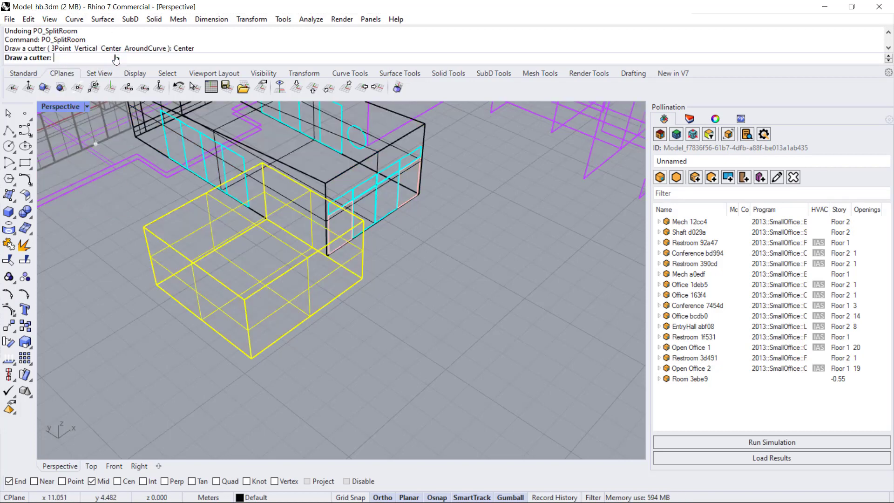
left_click(203, 195)
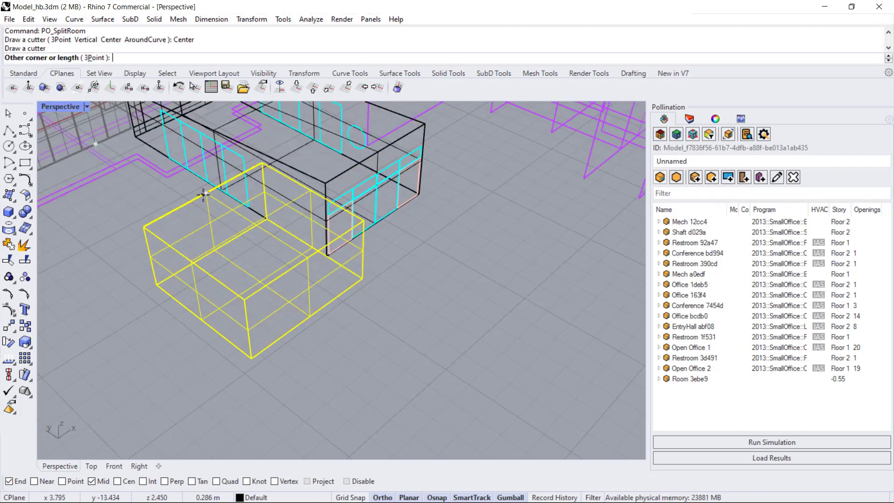
left_click(303, 257)
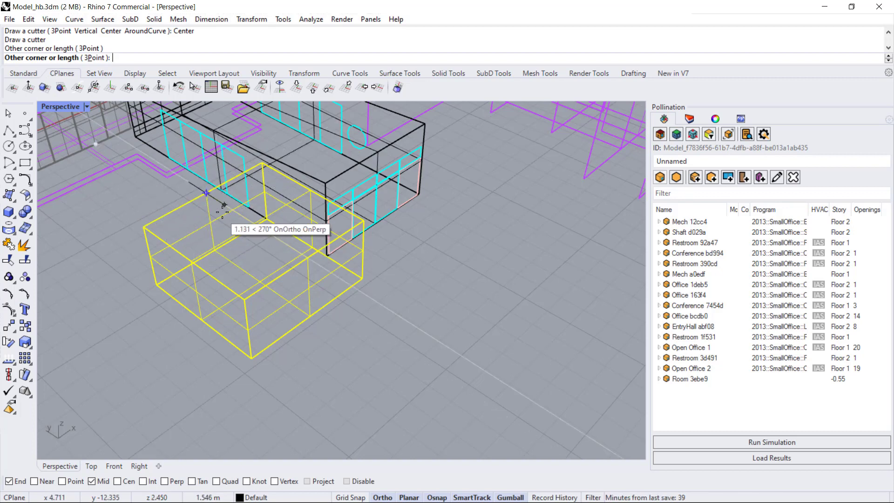
left_click(199, 229)
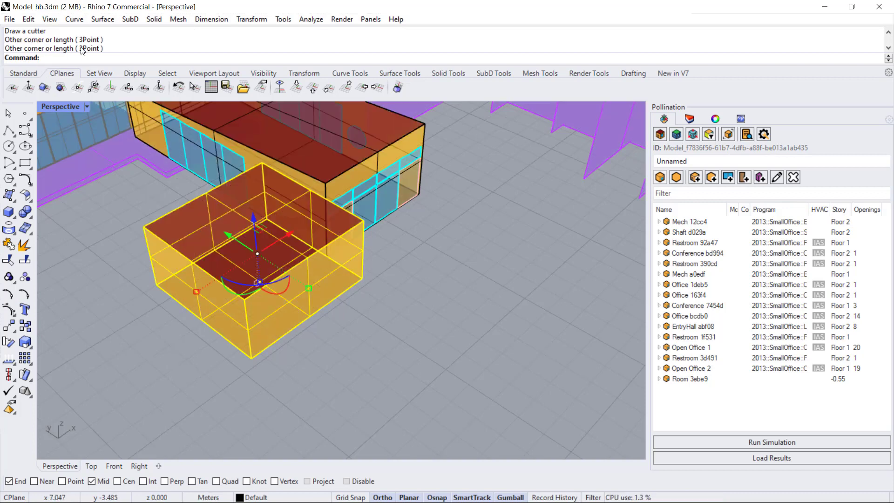
Step: Try to split the new room with PO_SplitRoom using an AroundCurve cutter placed at a point along a roof edge
key("Return")
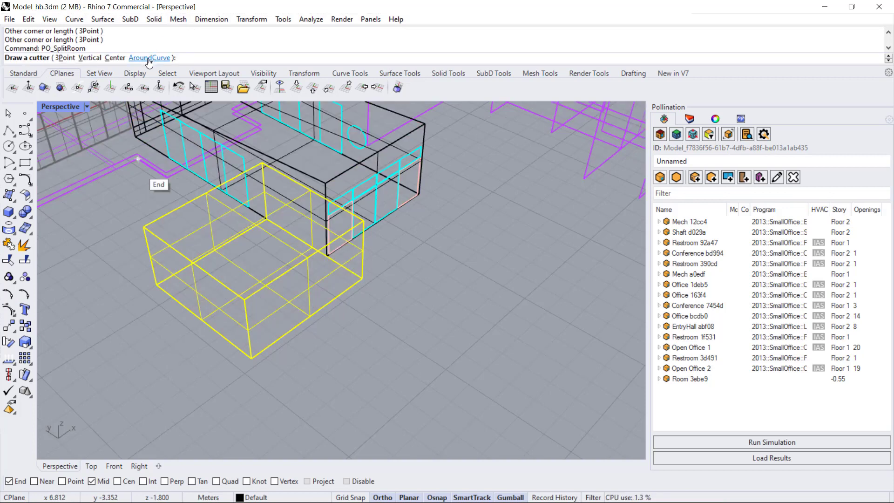
left_click(149, 58)
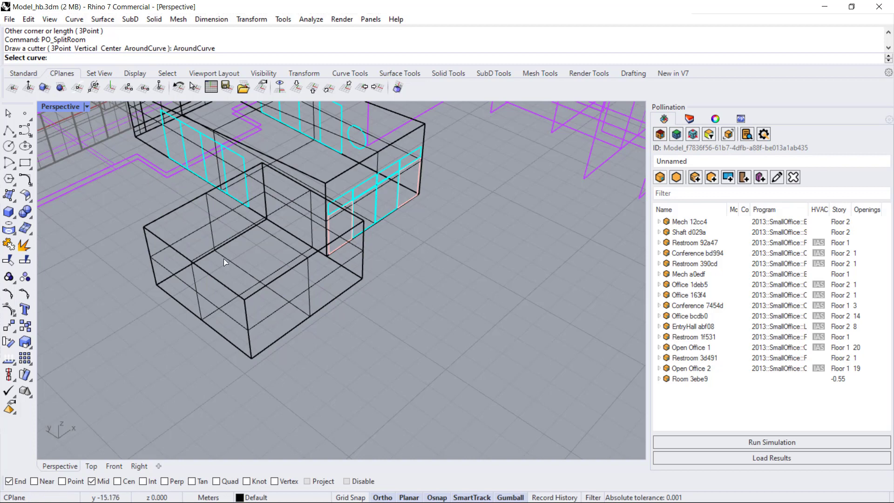
left_click(185, 205)
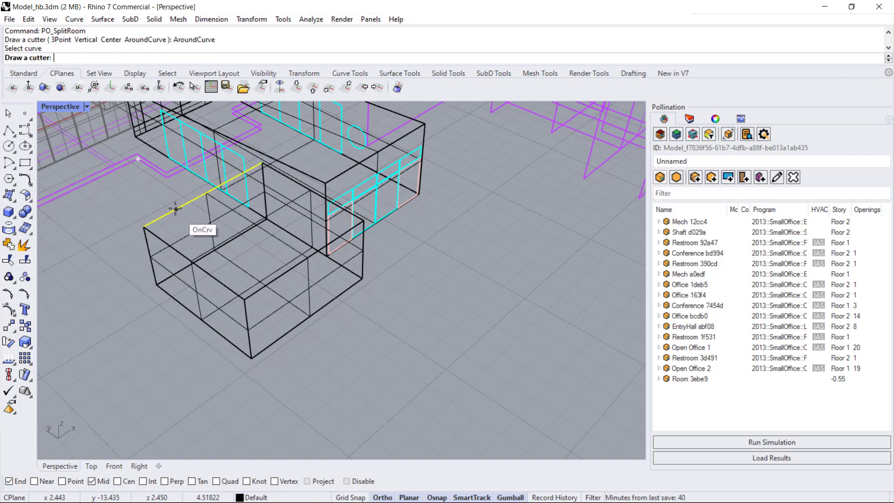
left_click(177, 209)
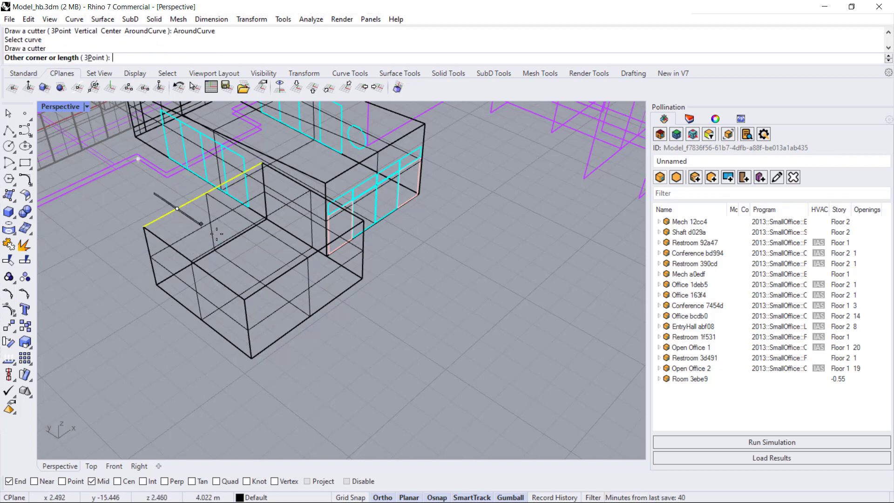
left_click(195, 207)
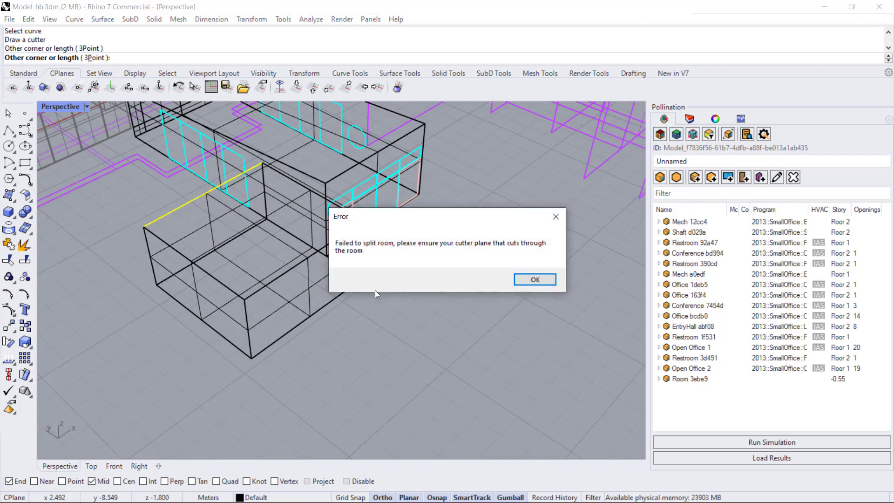
left_click(533, 279)
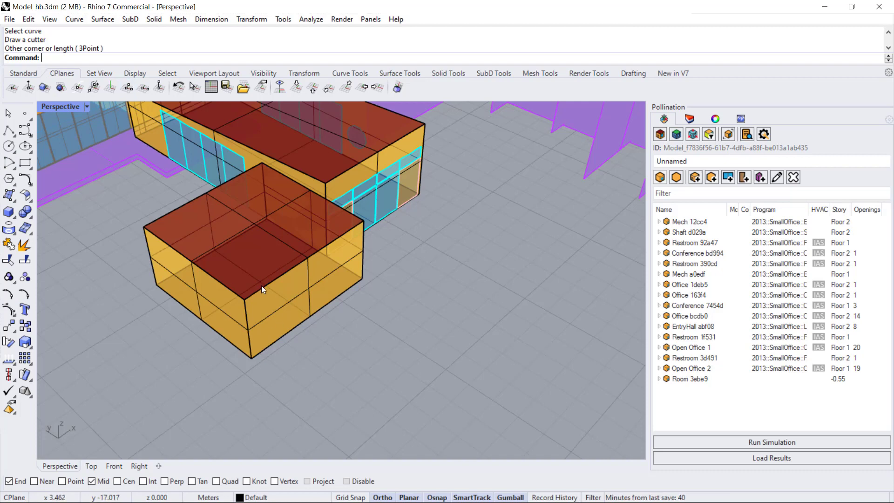
Step: Split the new room in two with PO_SplitRoom, using a Vertical cutter between the midpoints of two opposite roof edges
left_click(313, 291)
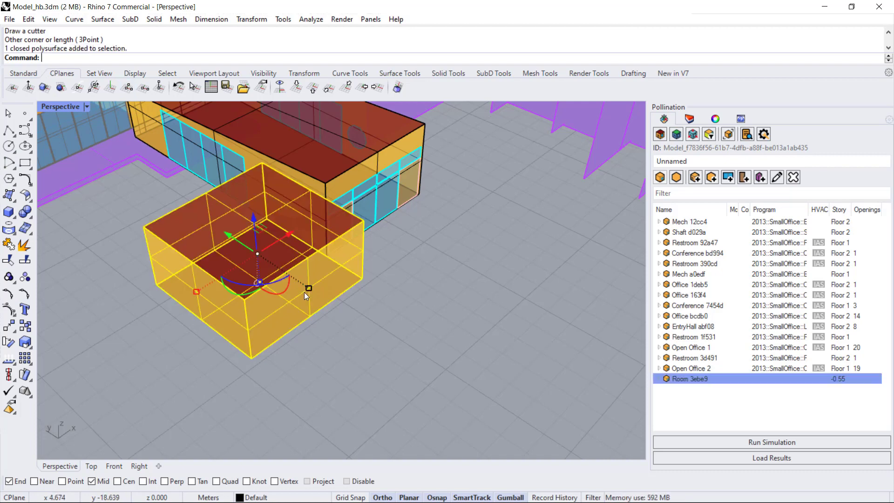
right_click(275, 306)
left_click(84, 57)
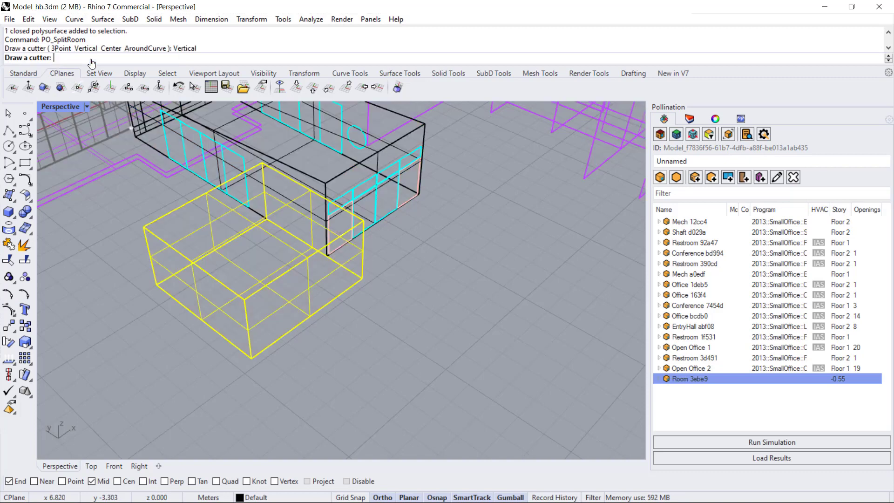
left_click(206, 193)
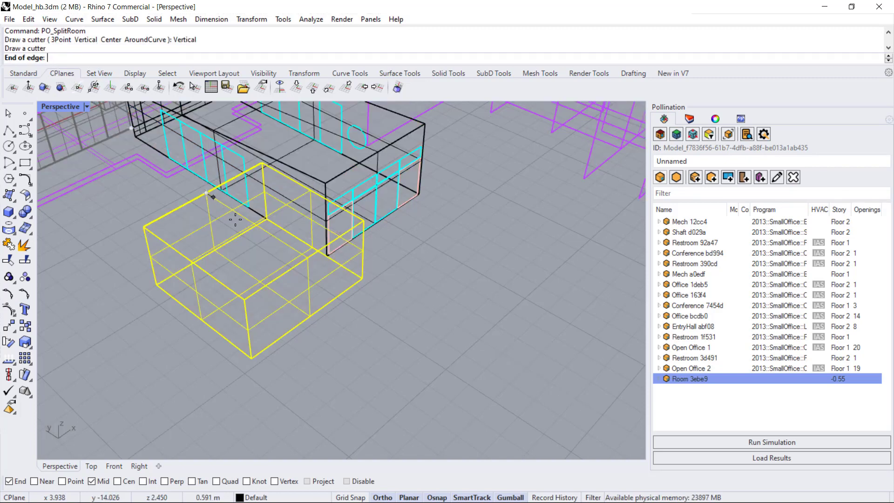
left_click(308, 258)
key("Return")
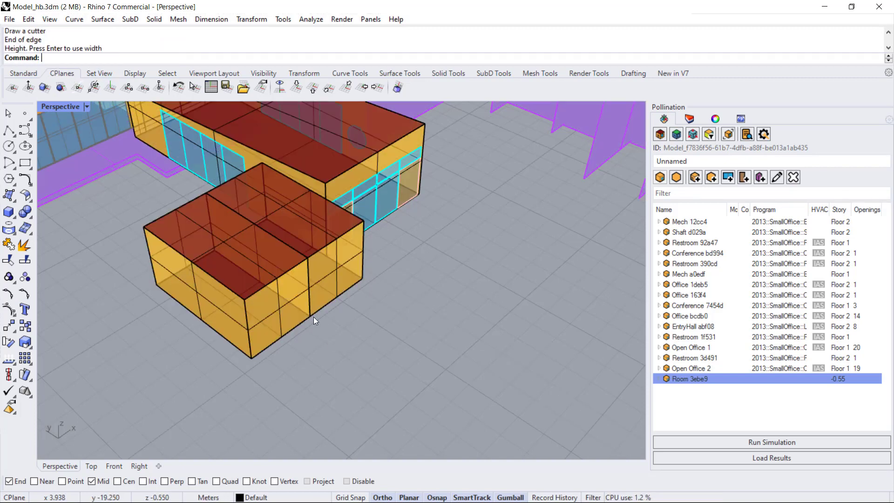
Step: Move the end wall face of the outer split room inward so that this room is shorter than its neighbour
left_click(302, 315, "ctrl+shift")
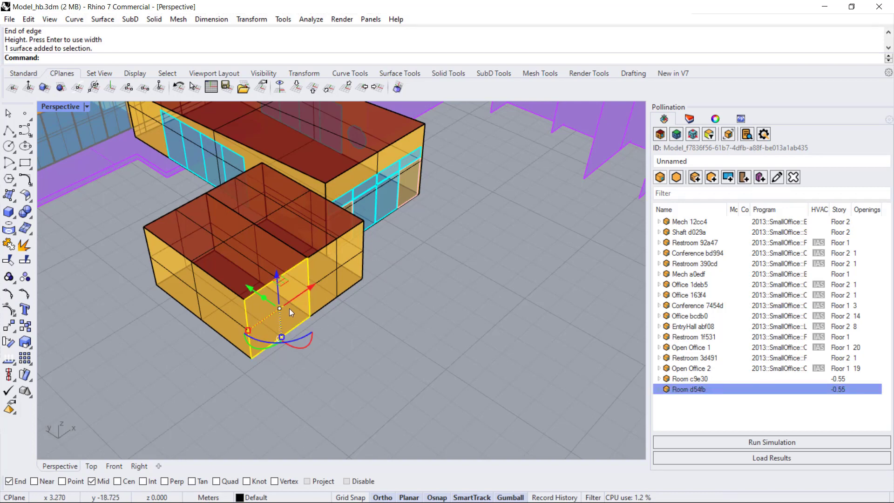
left_click(253, 284)
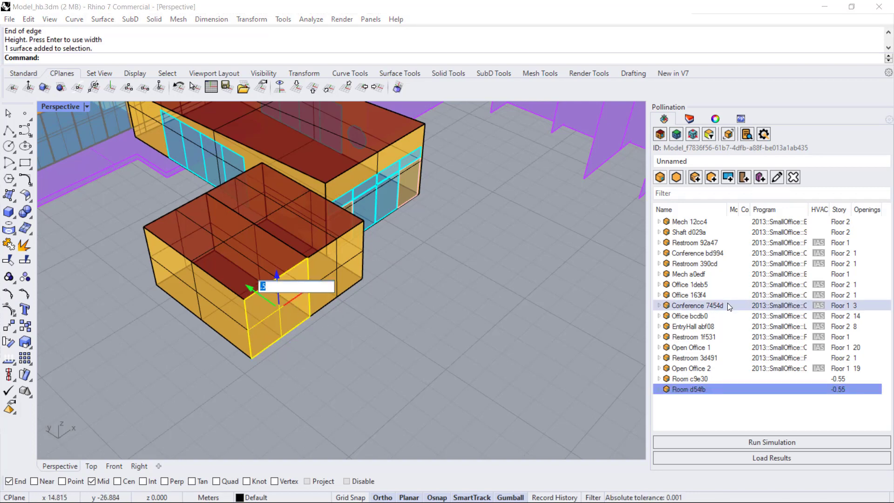
key("Return")
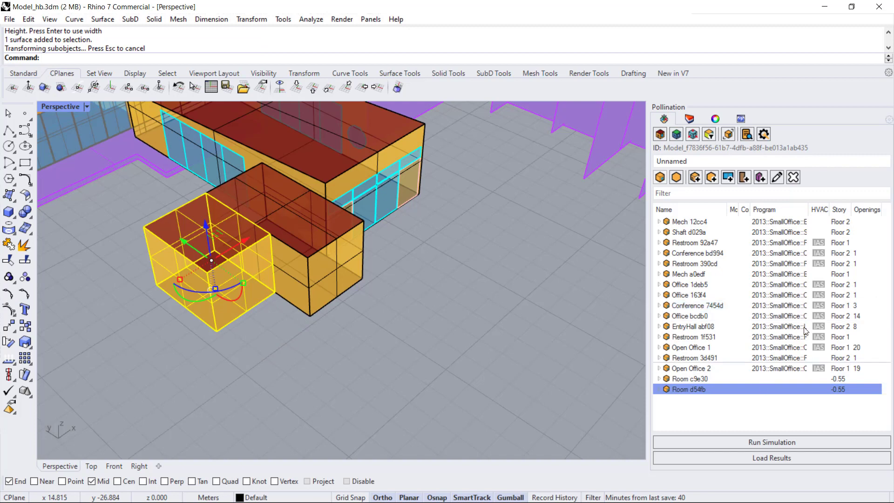
left_click(281, 325)
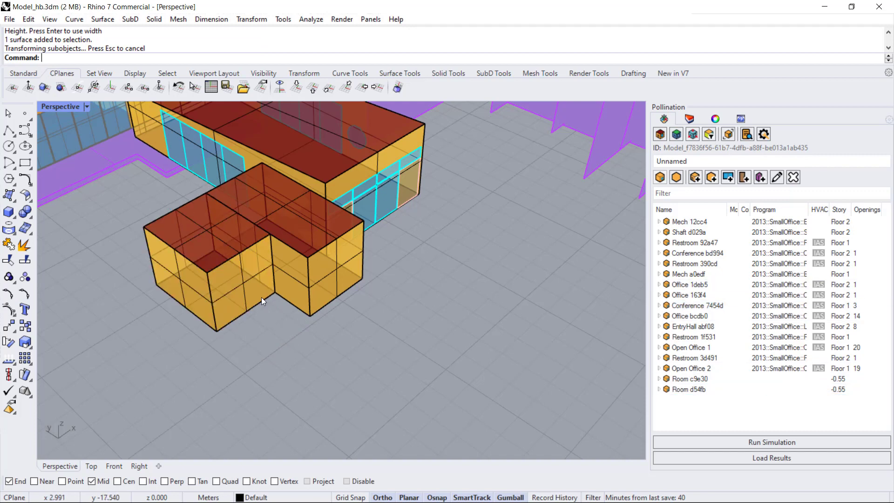
scroll(380, 342, "down", 5)
right_click_drag(367, 339, 269, 295)
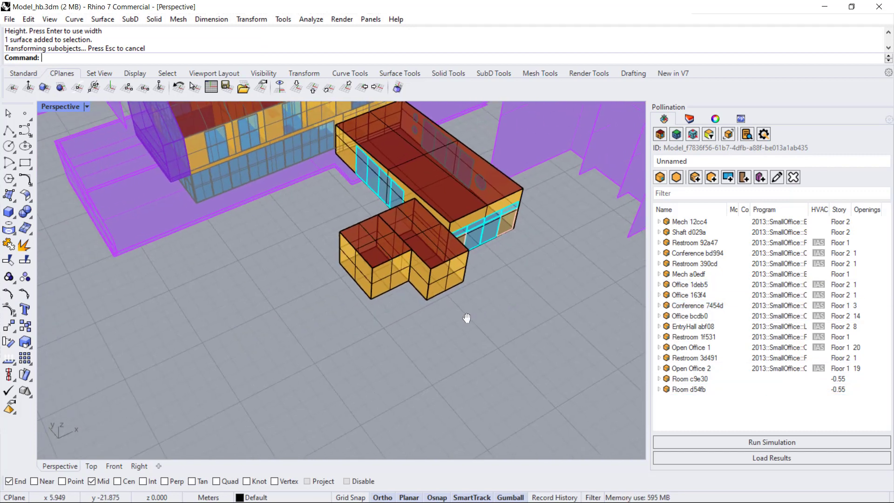
middle_click(269, 296)
left_click(249, 274)
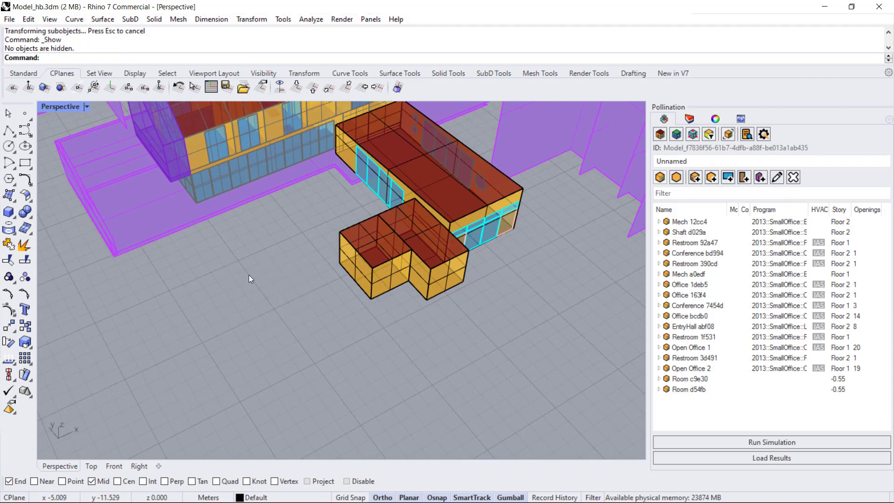
middle_click(294, 292)
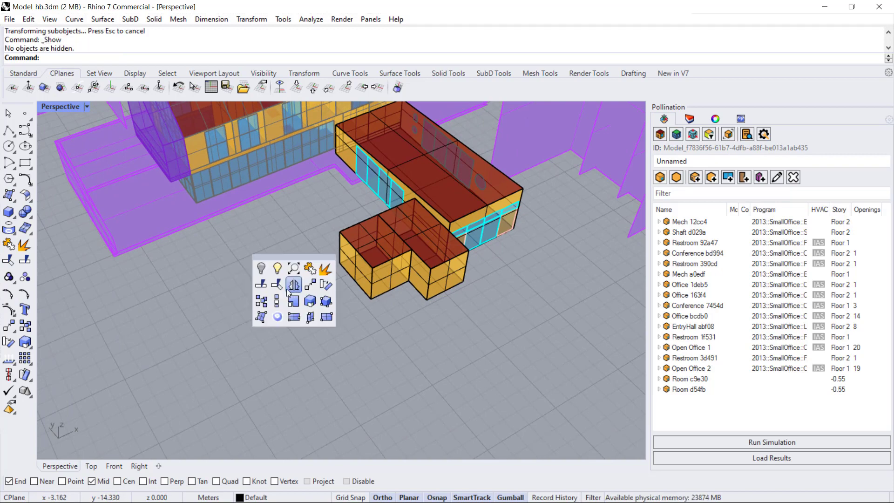
left_click(261, 272)
right_click_drag(395, 336, 395, 318)
scroll(488, 156, "up", 3)
right_click_drag(488, 155, 420, 304)
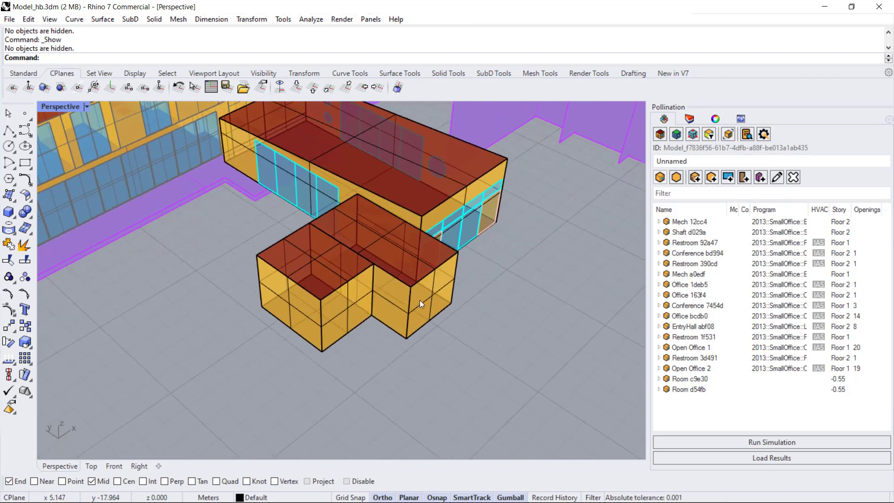
Step: Draw a sphere by its diameter on the ground beside the two split rooms
left_click(11, 216)
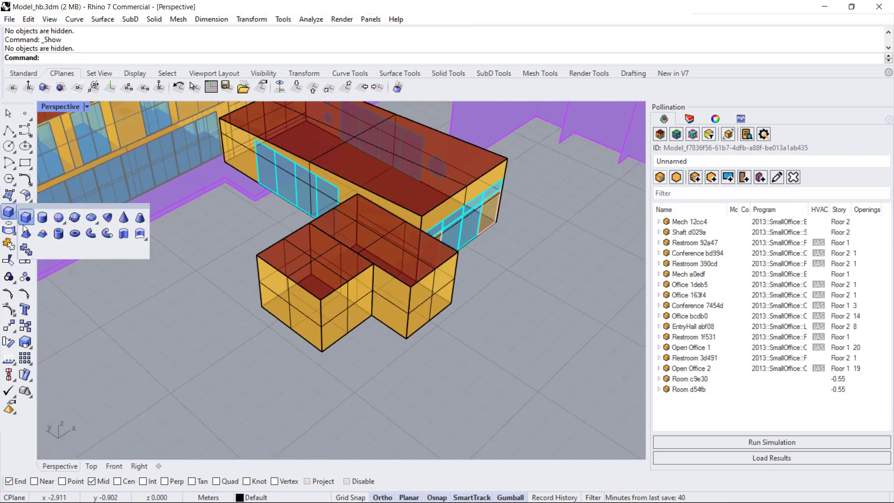
left_click(71, 220)
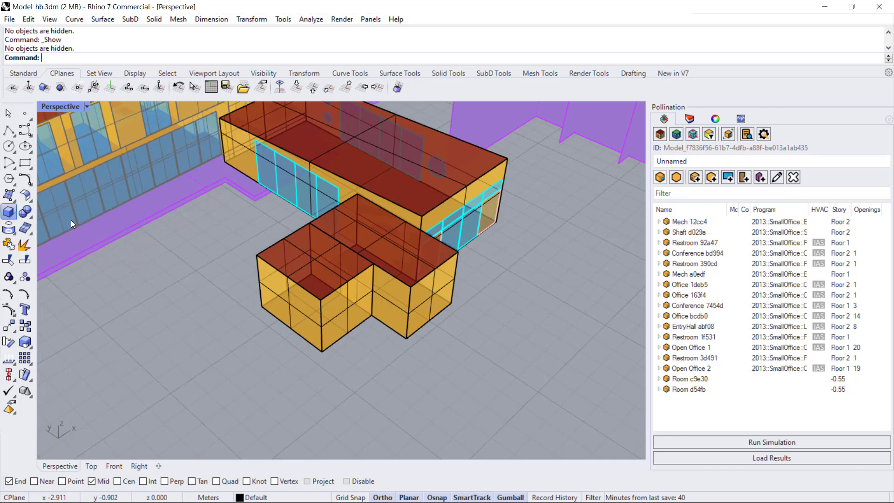
left_click(195, 315)
left_click(241, 343)
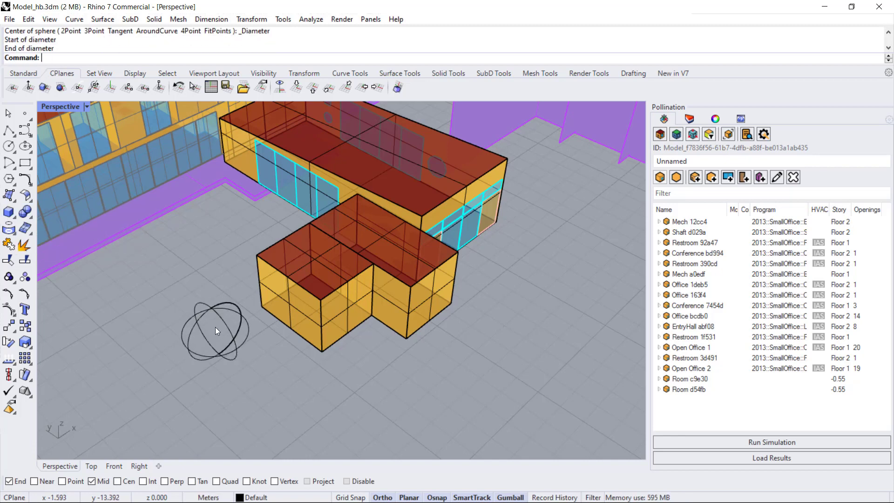
Step: Mesh the sphere at the fewest-polygons setting and delete the original sphere surface
left_click(226, 341)
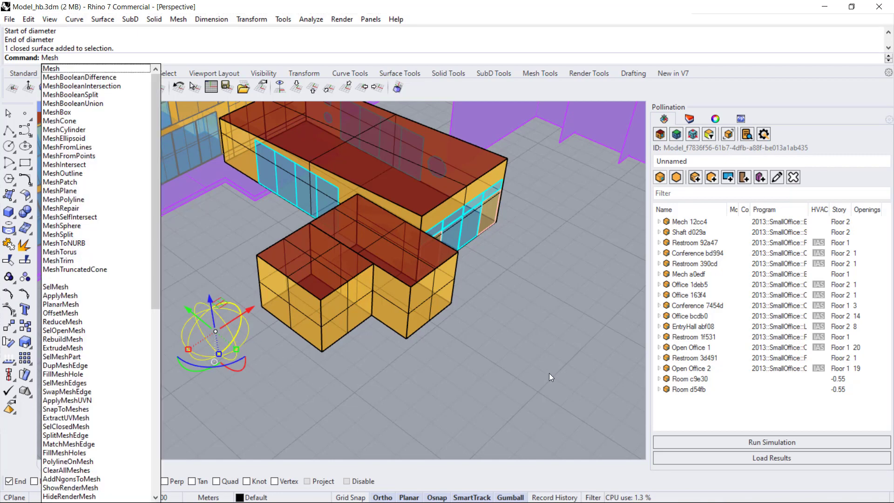
key("Return")
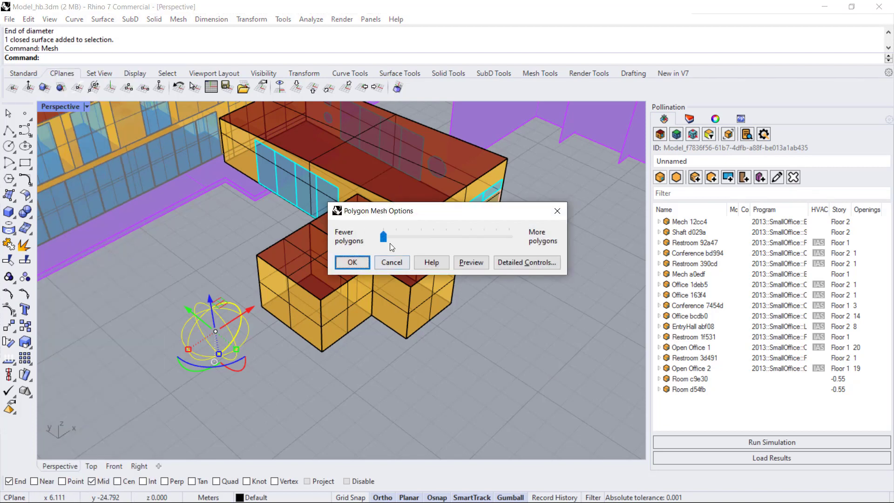
left_click_drag(384, 238, 373, 243)
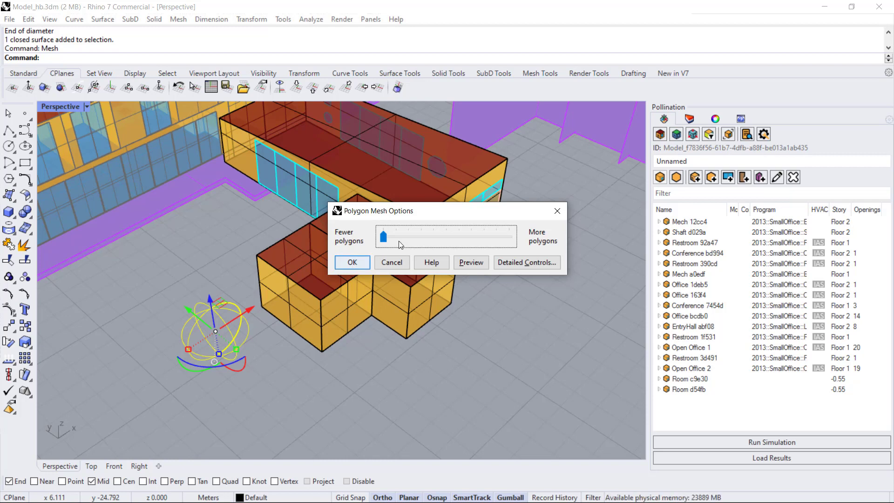
left_click(358, 261)
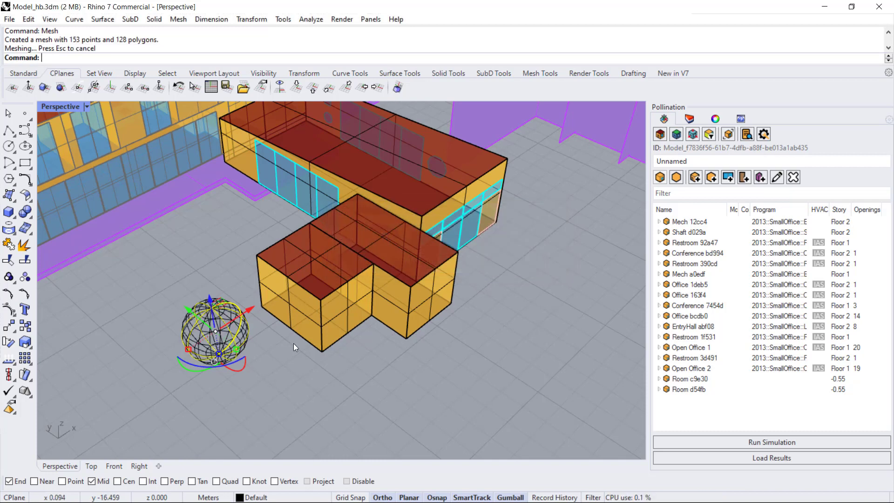
key("Delete")
Step: Convert the mesh sphere into a NURBS polysurface with MeshToNURB and delete the mesh
left_click(188, 318)
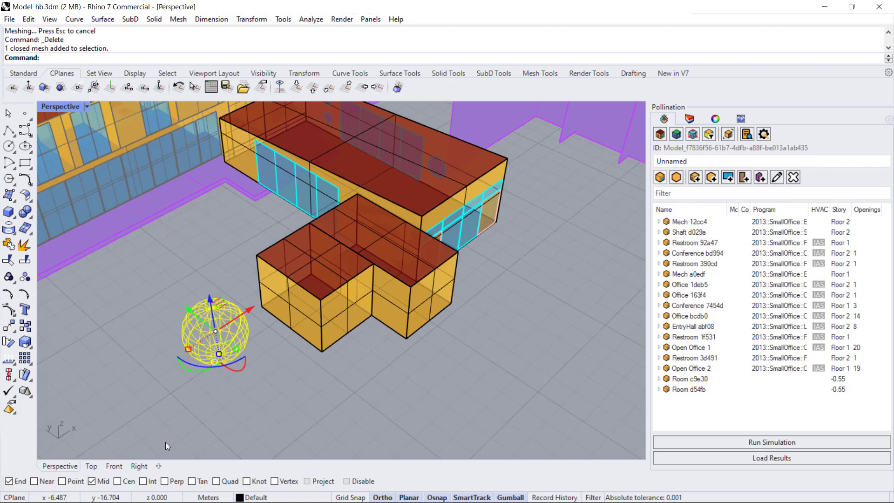
type("MeshToNURB")
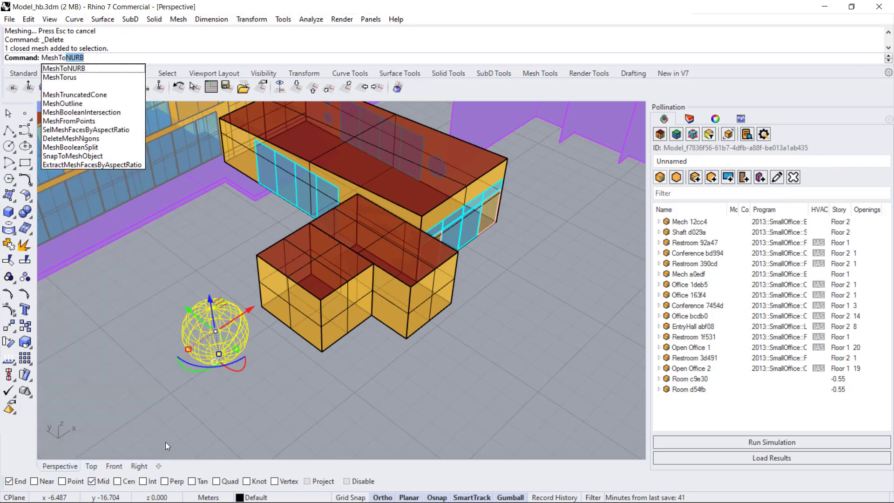
left_click(61, 71)
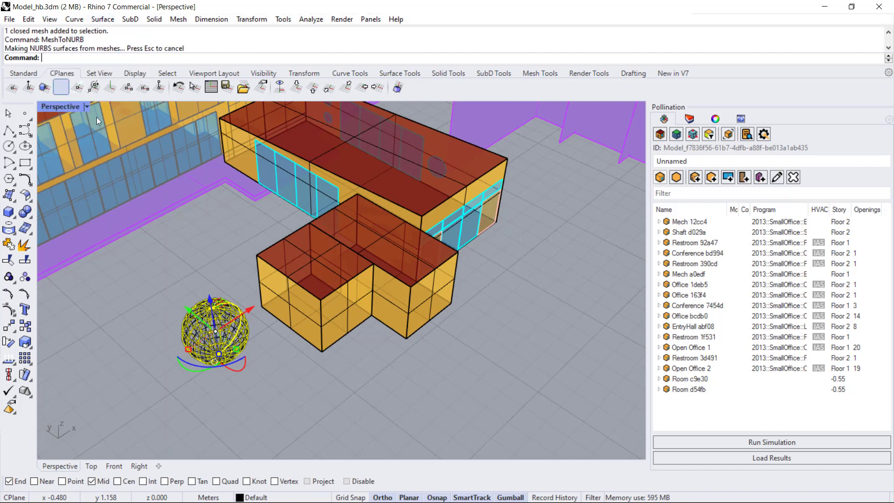
key("Delete")
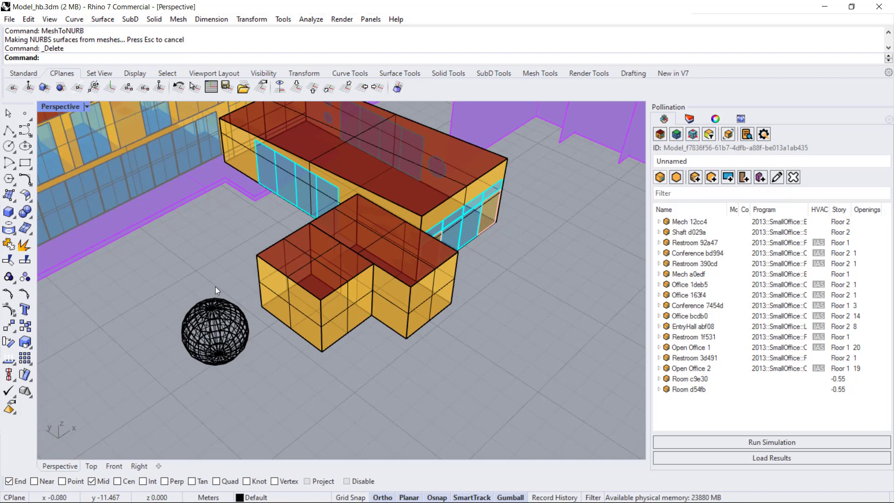
Step: Explode the faceted sphere polysurface into separate surfaces
right_click_drag(219, 375, 250, 345)
left_click(250, 344)
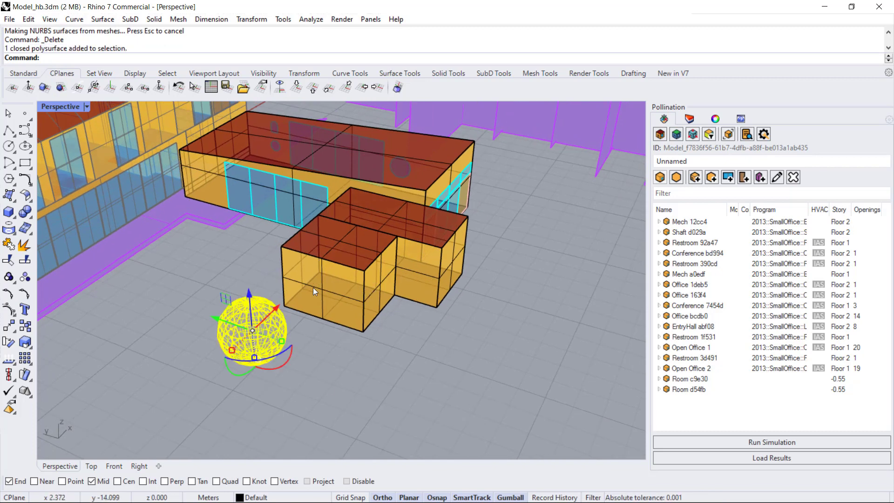
type("E")
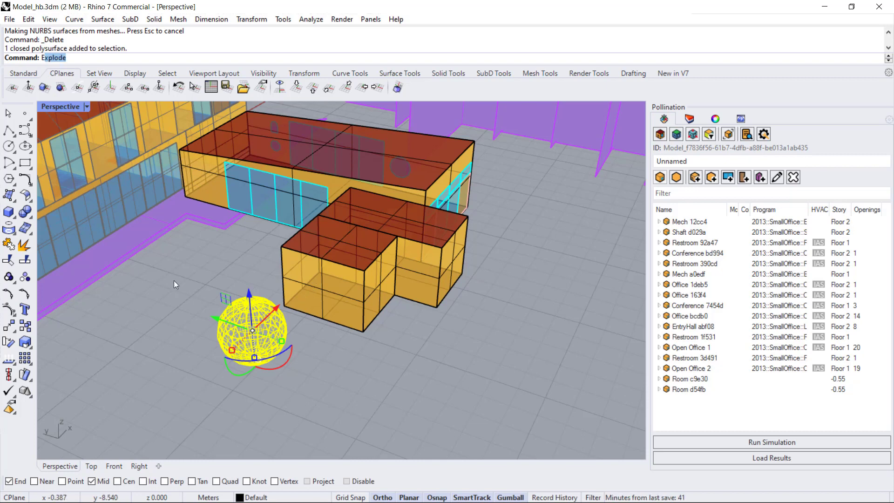
type("xplode")
key("Return")
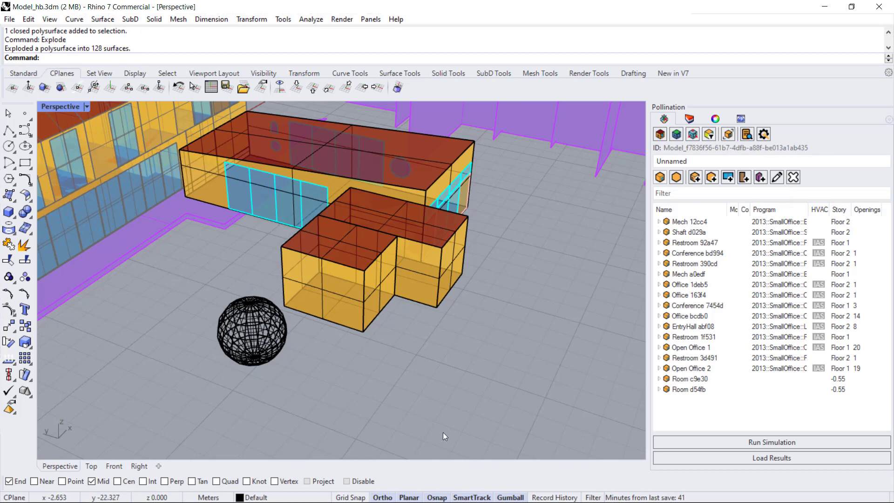
Step: Delete all surfaces of the sphere's lower half so that only the upper dome is left
right_click_drag(340, 395, 325, 376)
left_click_drag(217, 314, 198, 307)
key("Delete")
right_click_drag(198, 307, 229, 294)
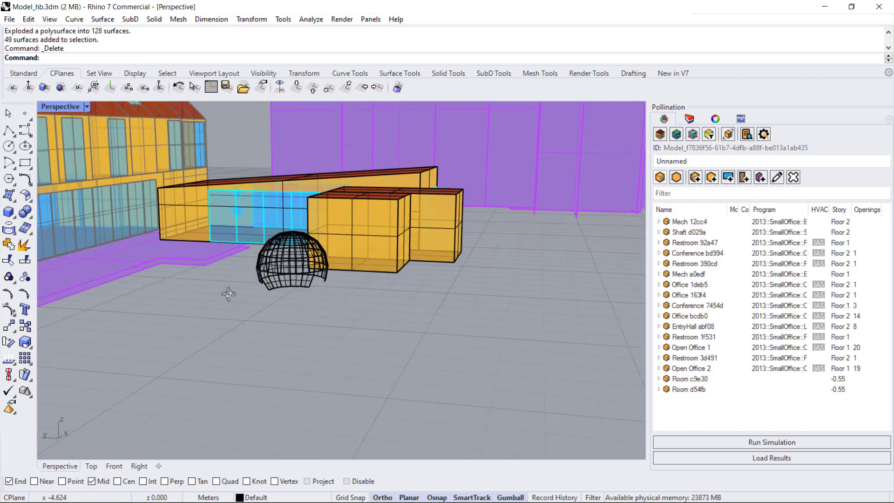
left_click_drag(244, 285, 241, 284)
key("Delete")
right_click_drag(242, 285, 344, 285)
left_click_drag(253, 261, 254, 261)
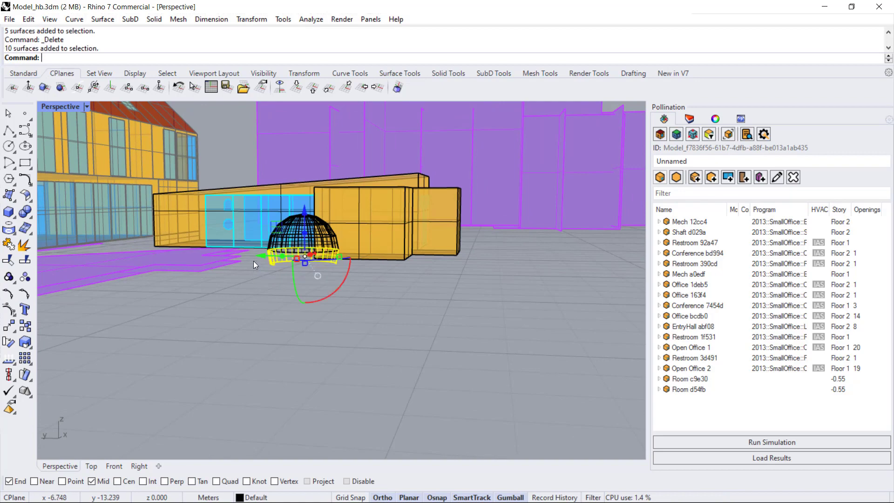
key("Delete")
right_click_drag(306, 279, 291, 334)
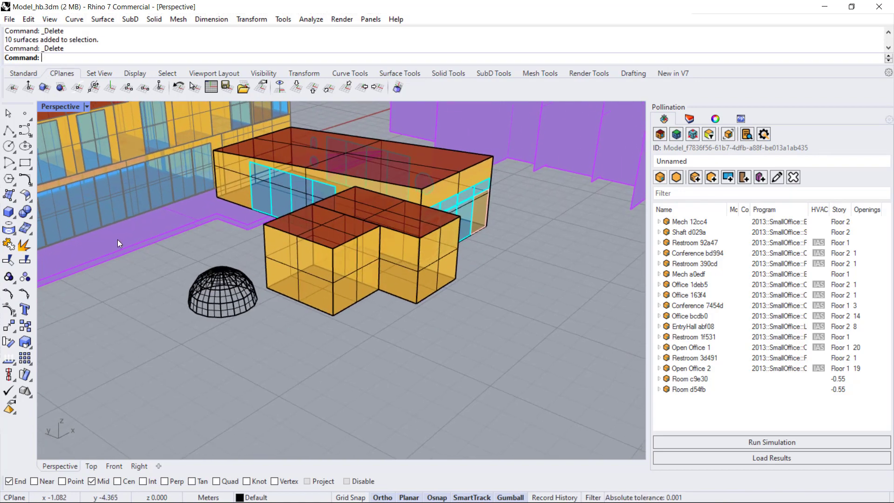
Step: Join all the remaining dome surfaces into one open polysurface
left_click_drag(118, 239, 268, 343)
type("j")
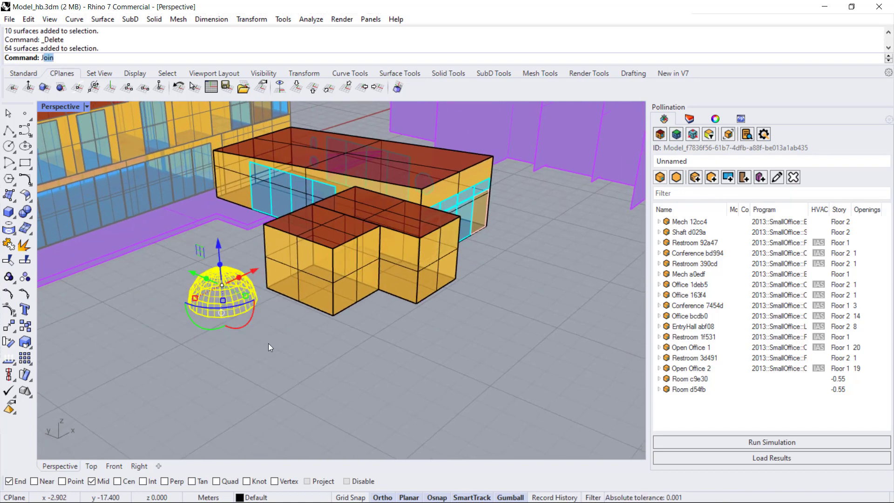
key("Return")
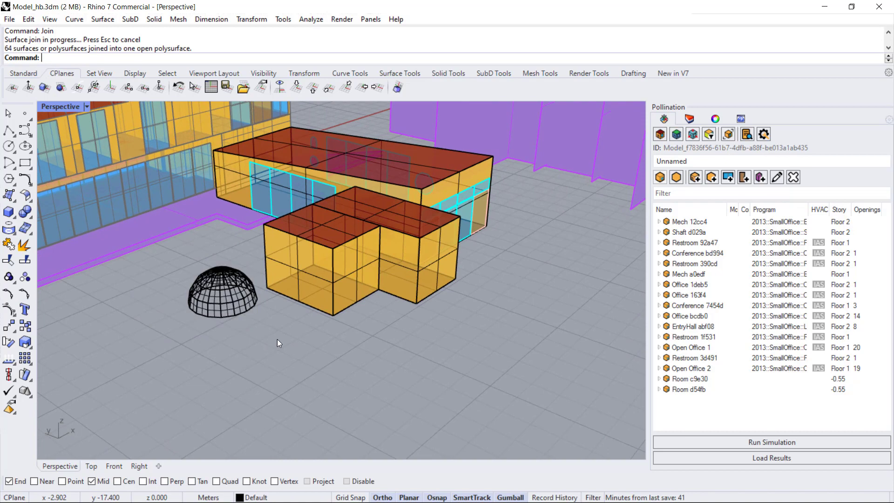
Step: Move the dome from its base edge to the midpoint of the longer added room's end roof edge, and shift it sideways over the roof
left_click(240, 317)
type("m")
key("Return")
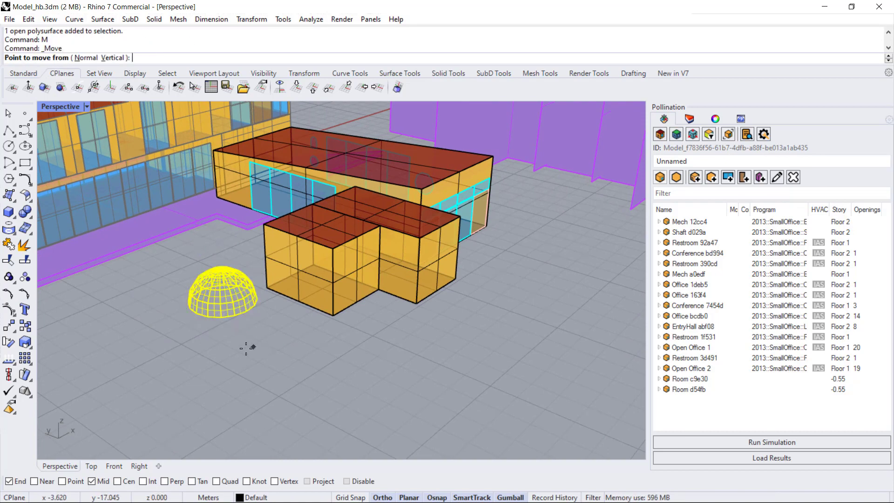
left_click(224, 316)
right_click_drag(375, 251, 324, 291)
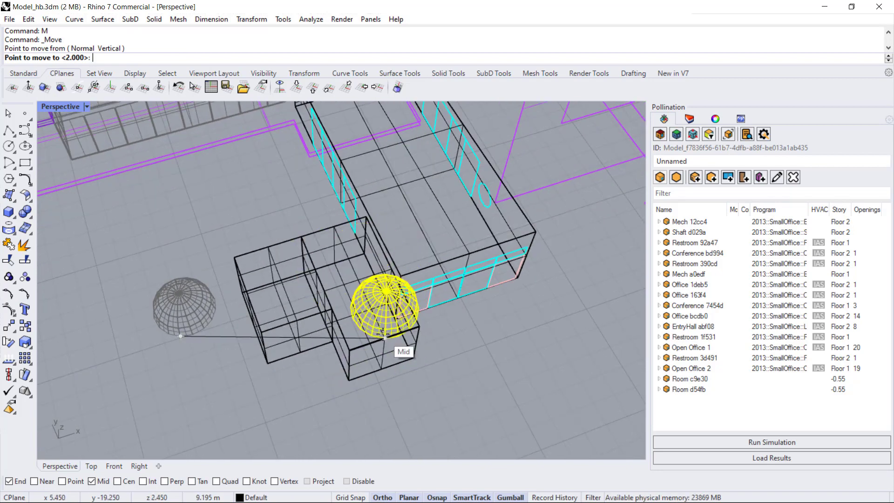
left_click(383, 333)
key("ctrl+alt+s")
scroll(449, 328, "up", 8)
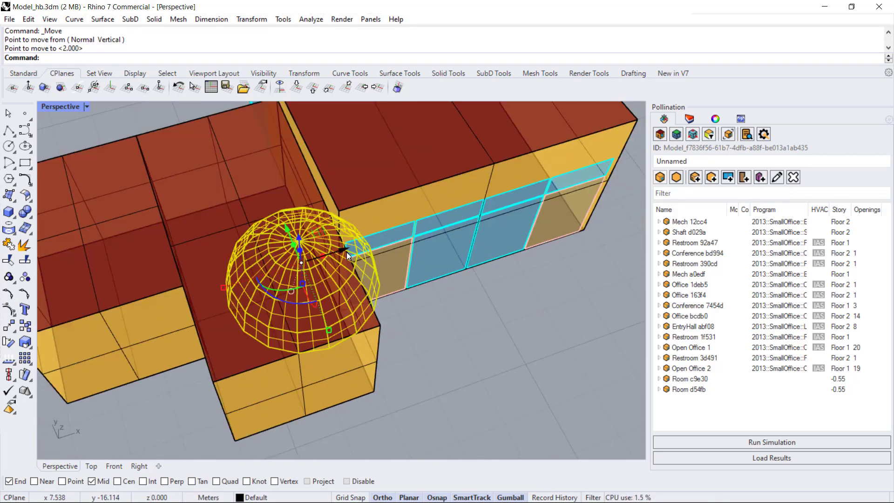
left_click_drag(347, 256, 334, 285)
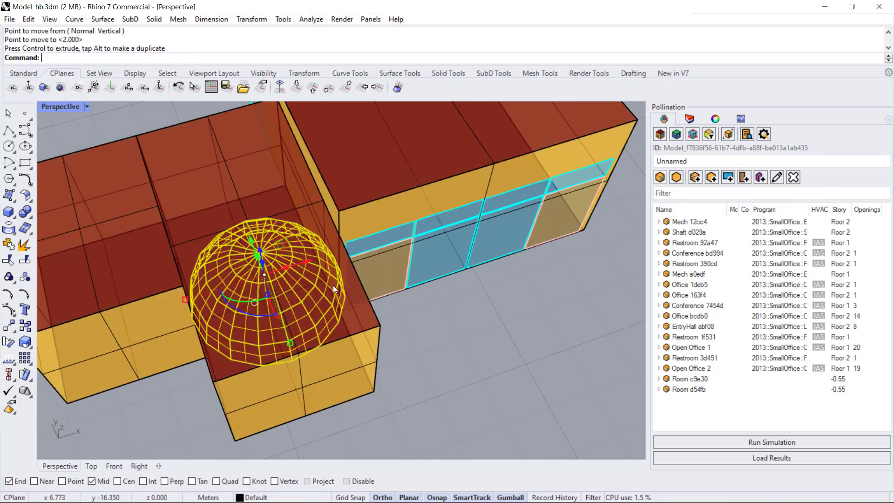
Step: Scale the dome down about a point on its base rim so it fits within the roof's width
type("scale")
key("Return")
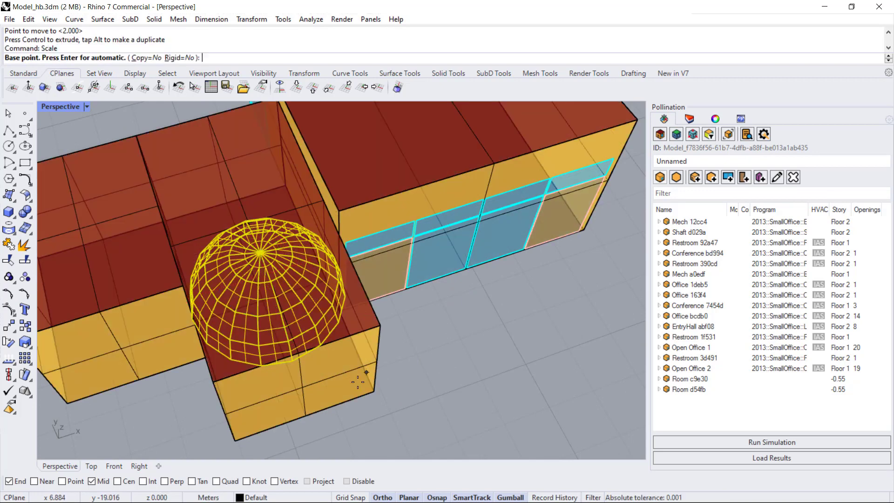
left_click(288, 361)
right_click_drag(279, 286, 454, 268)
left_click(455, 252)
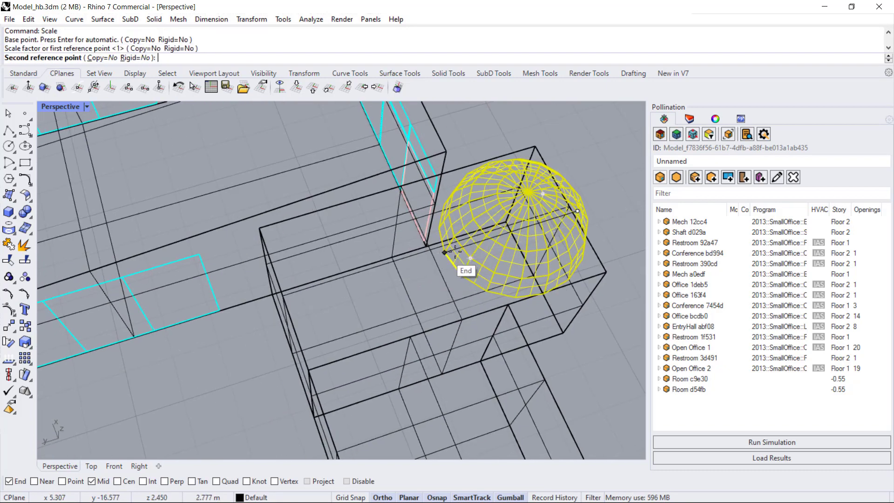
left_click(545, 234)
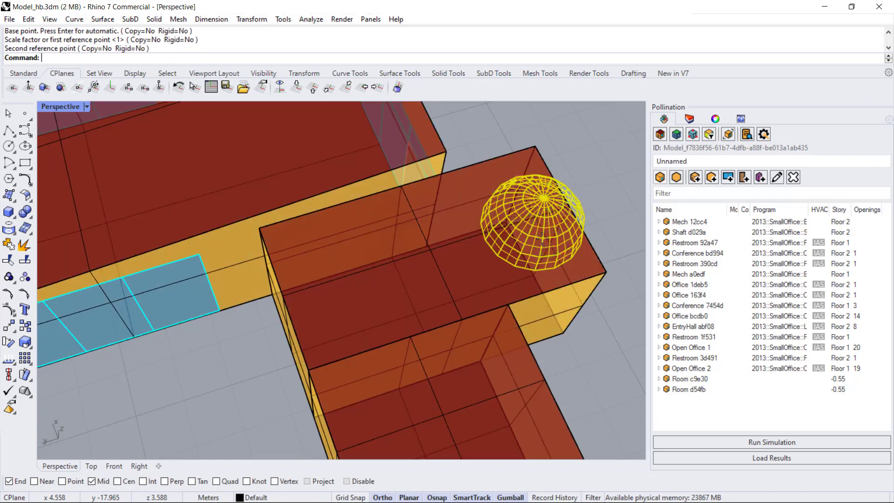
Step: Move the scaled dome inward along and across the longer added room's roof, away from its edges
right_click_drag(482, 248, 424, 215)
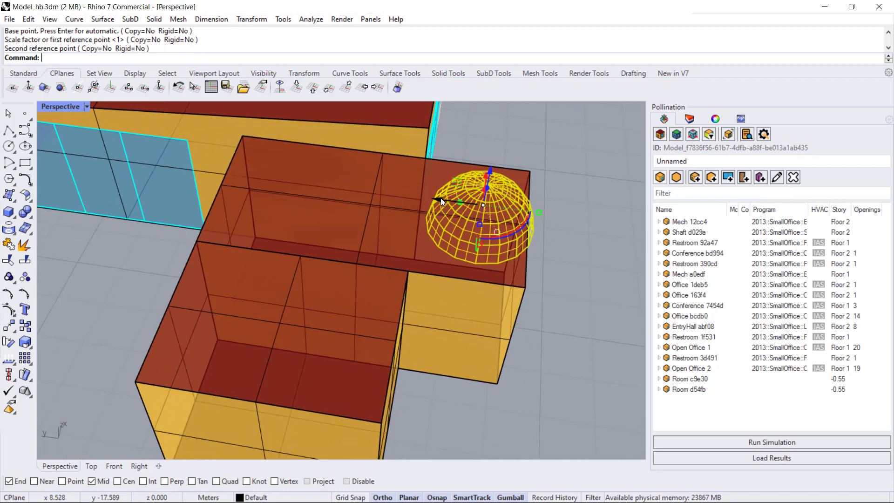
left_click_drag(441, 197, 376, 192)
right_click_drag(437, 177, 325, 221)
left_click_drag(296, 197, 315, 205)
left_click(429, 323)
Step: Remove the Pollination properties from the room beneath the dome
right_click_drag(429, 323, 394, 378)
left_click(385, 317)
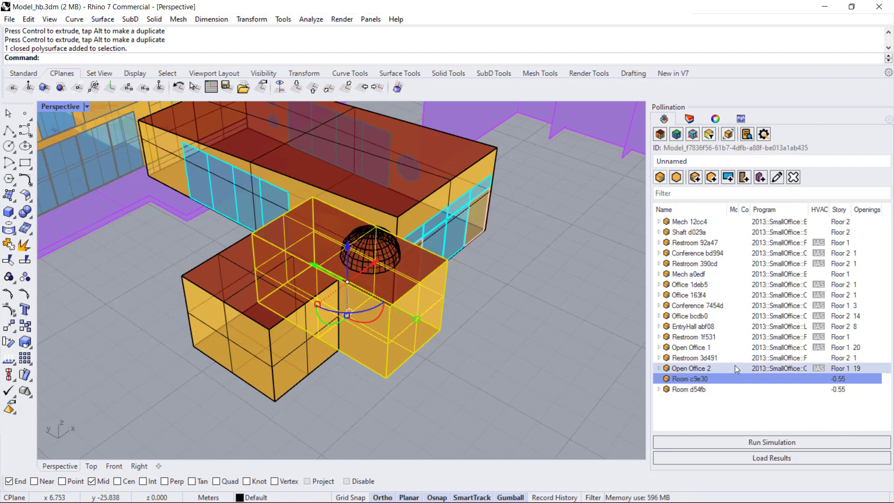
right_click(675, 378)
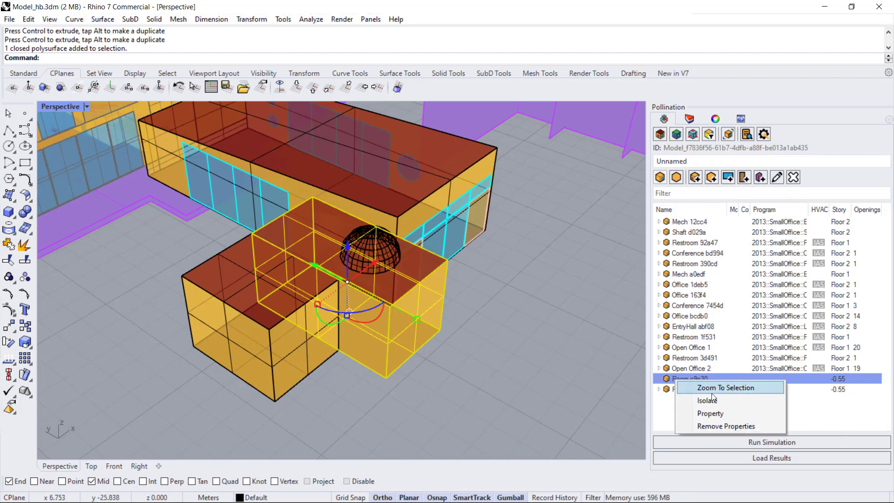
left_click(735, 426)
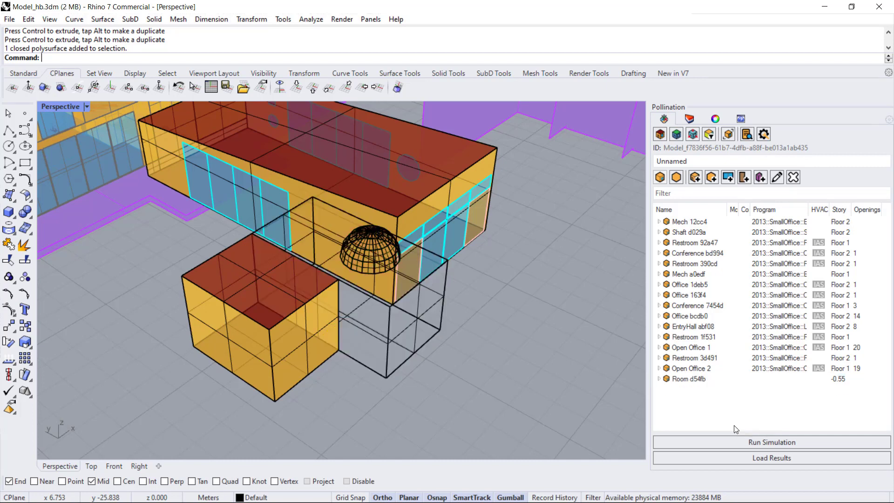
Step: Explode the plain box beneath the dome into separate surfaces
right_click_drag(512, 350, 481, 370)
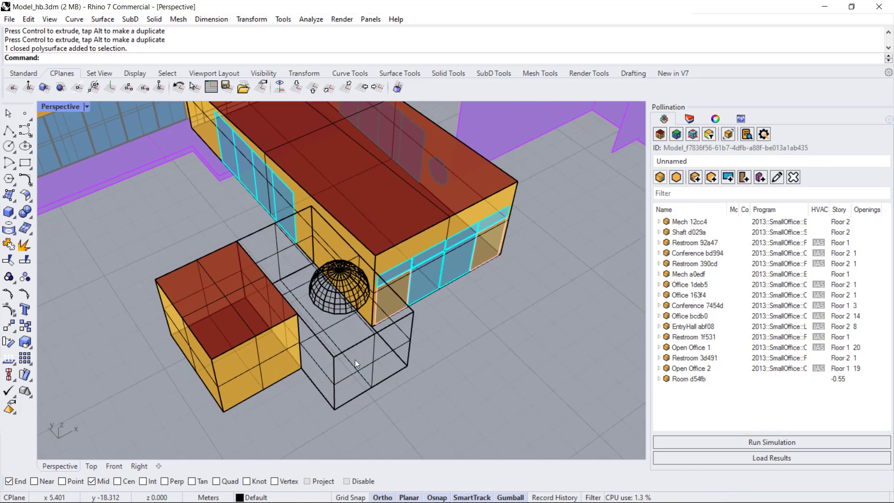
left_click(362, 371)
type("Explode")
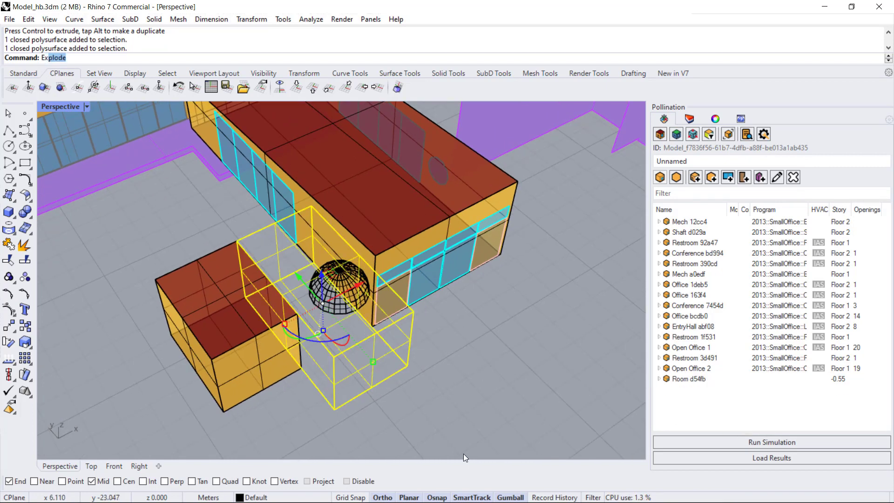
key("Return")
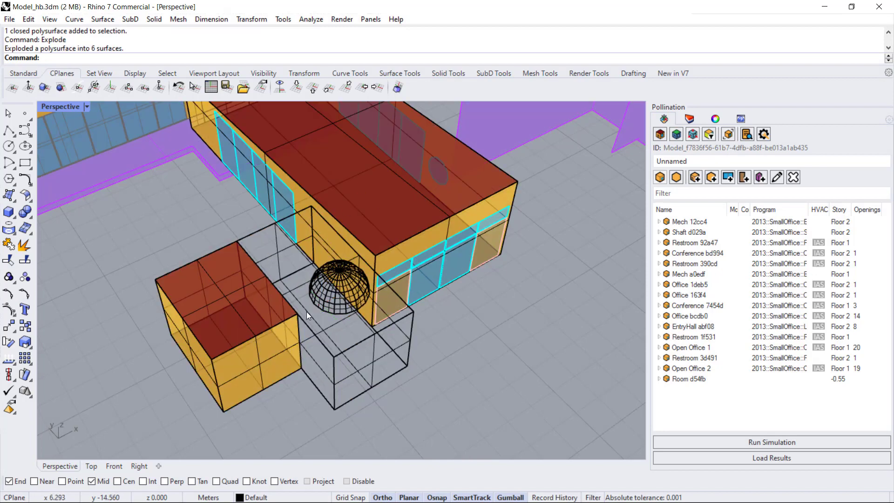
Step: Split the exploded box's top surface using the dome as the cutting object
right_click_drag(344, 355, 274, 331)
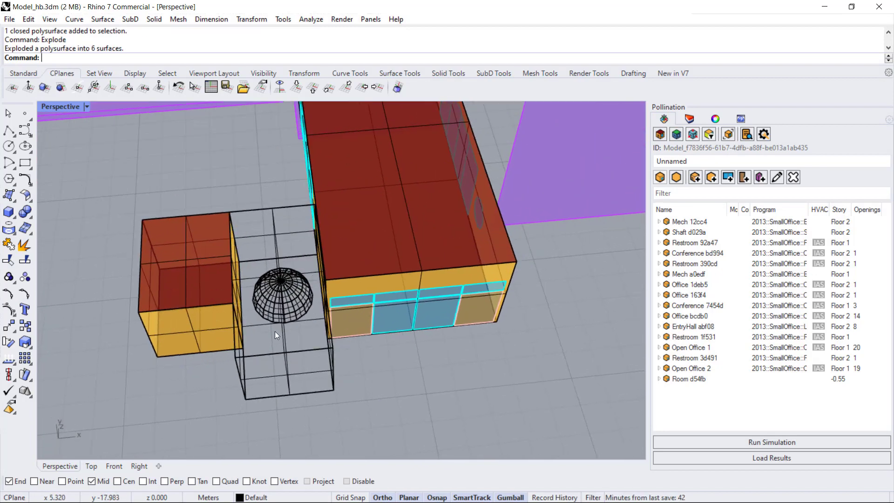
right_click_drag(287, 266, 258, 225)
left_click(271, 227)
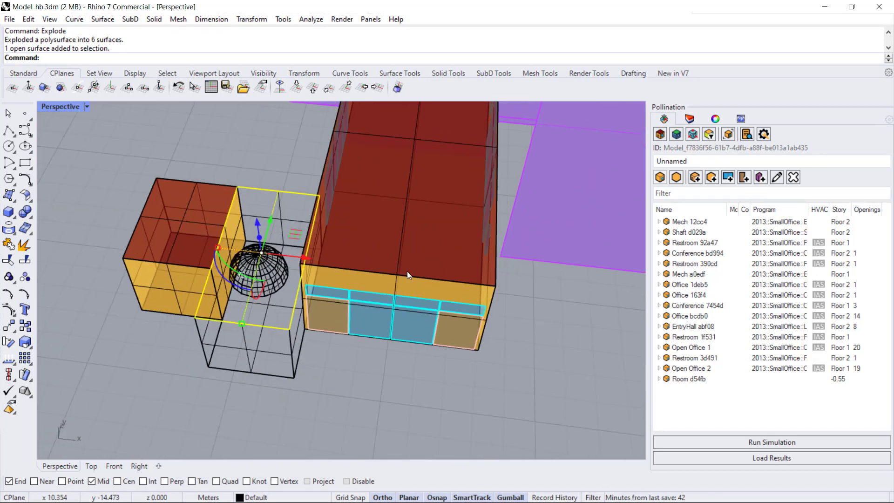
type("Split")
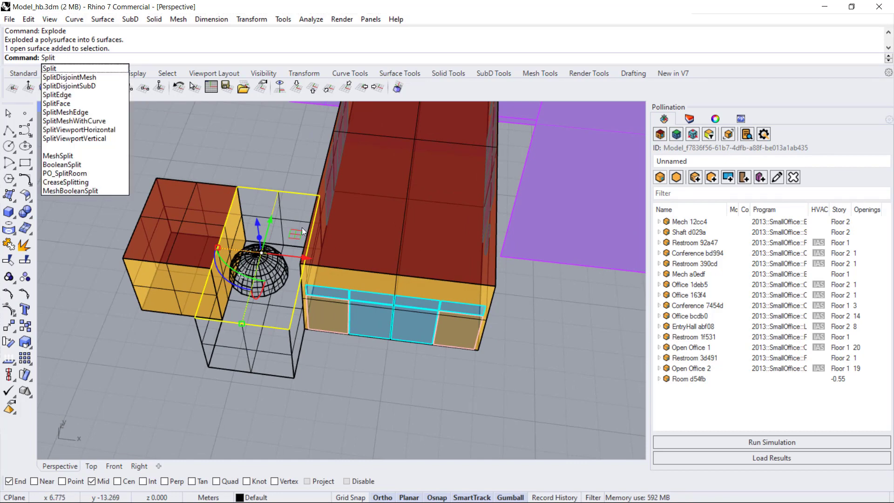
key("Return")
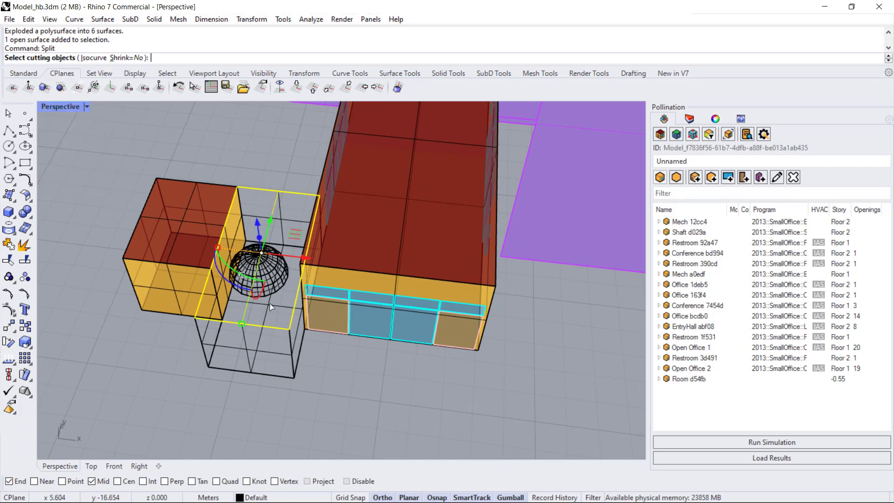
right_click_drag(270, 303, 247, 294)
left_click(259, 253)
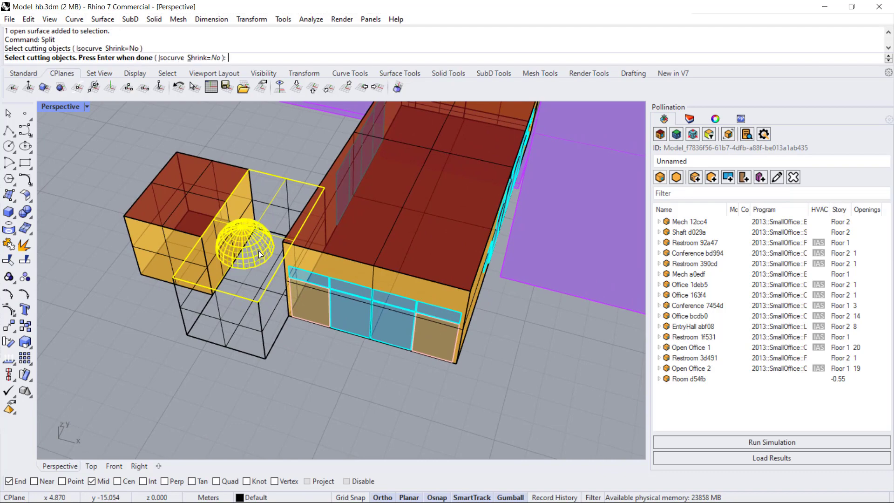
key("Return")
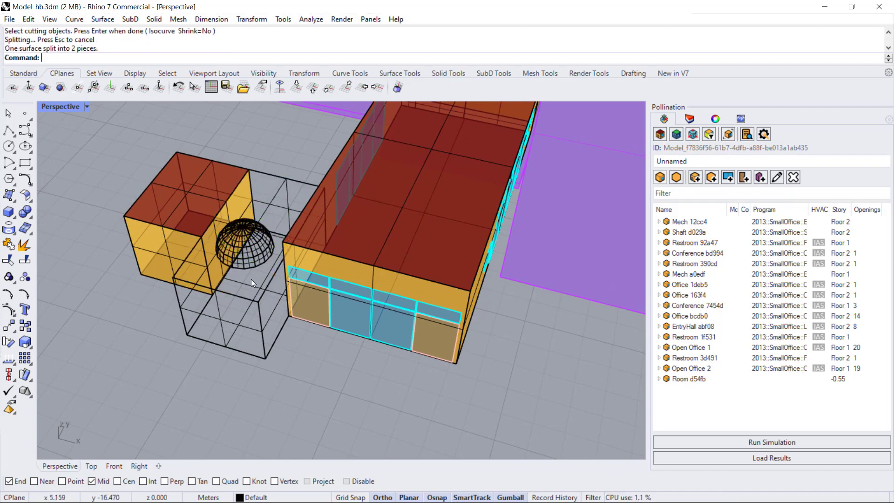
Step: Delete the piece of the split roof surface enclosed by the dome's base
right_click_drag(245, 278, 276, 239)
scroll(276, 239, "up", 8)
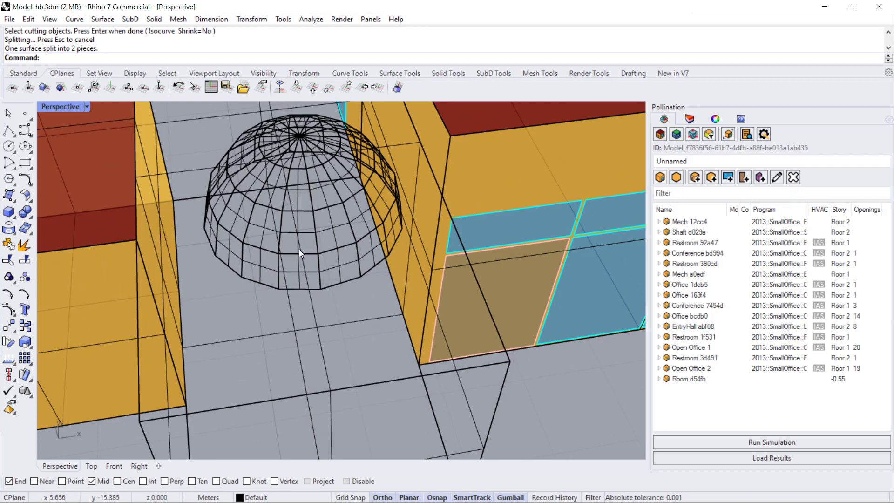
left_click(300, 251)
key("Delete")
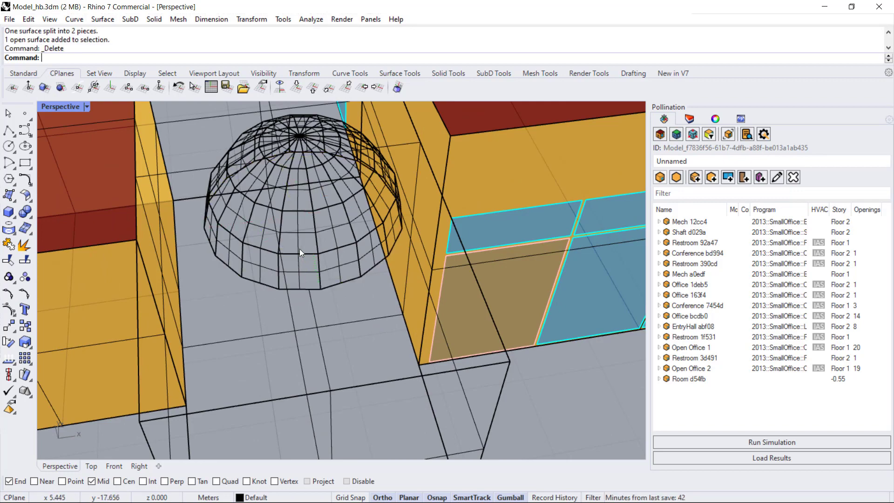
scroll(270, 306, "down", 5)
right_click_drag(270, 336, 295, 331)
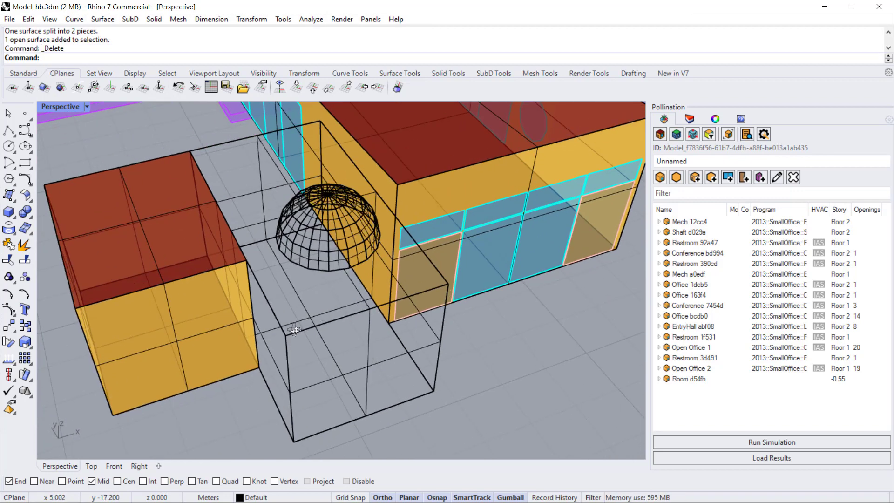
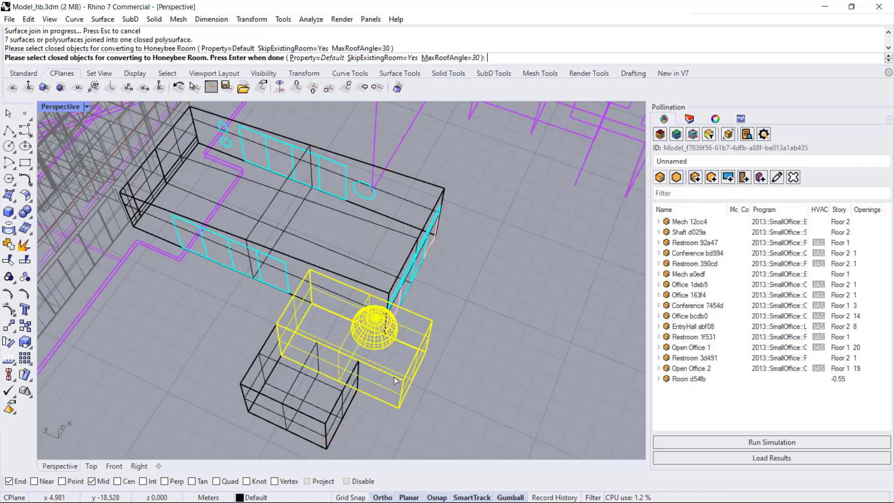
Step: Convert the joined domed box into a Honeybee room with a maximum roof angle of 30
key("Return")
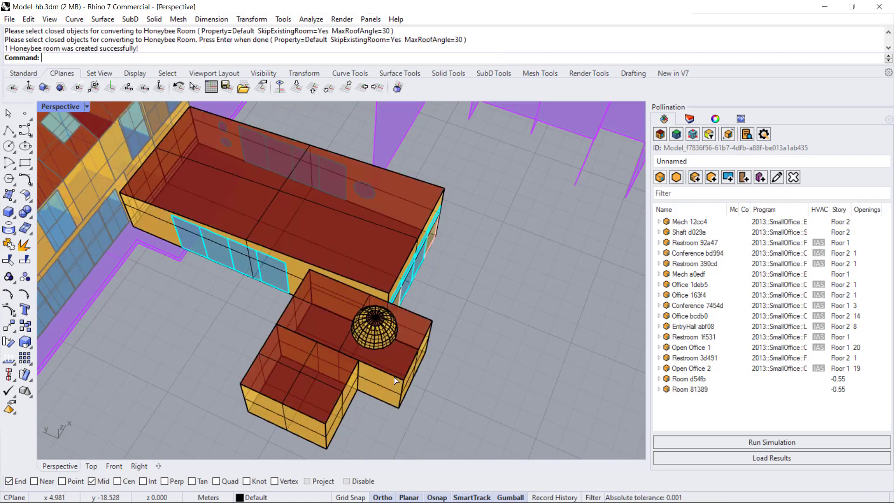
scroll(396, 326, "up", 5)
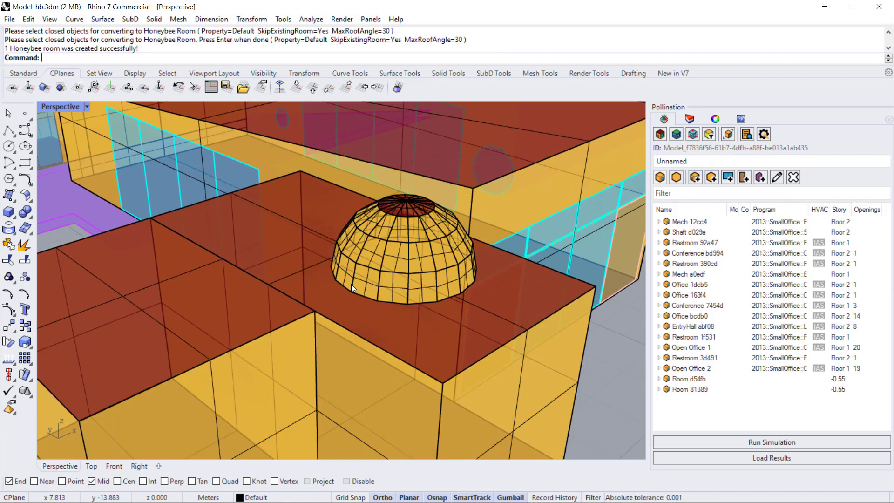
scroll(420, 252, "up", 2)
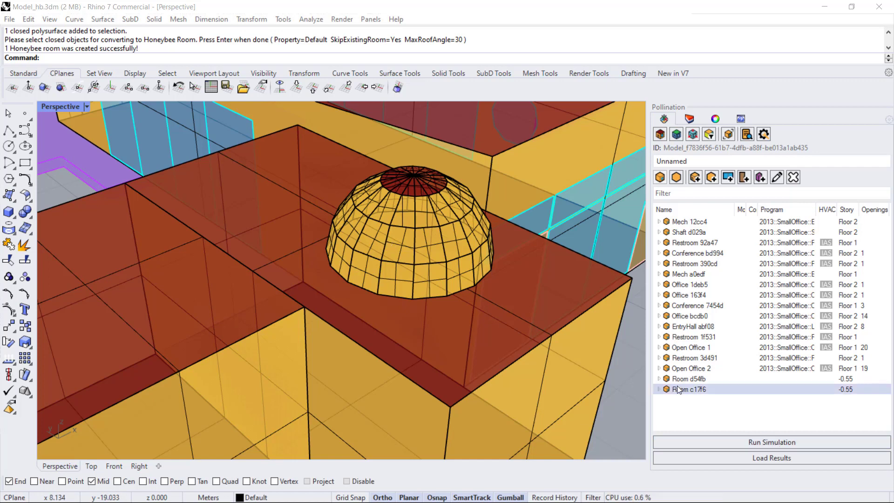
Step: Expand the domed room's face list and select all dome faces from Face ef731 through Face 7a5d6
left_click(448, 405)
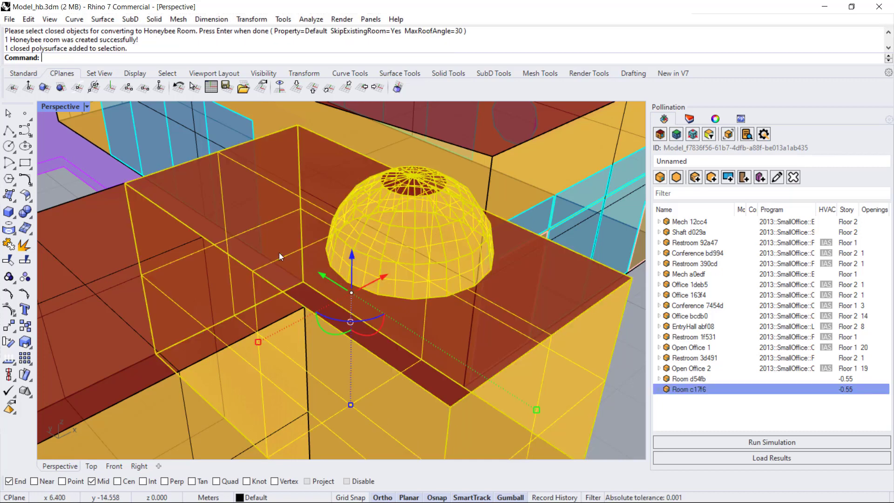
scroll(443, 282, "down", 5)
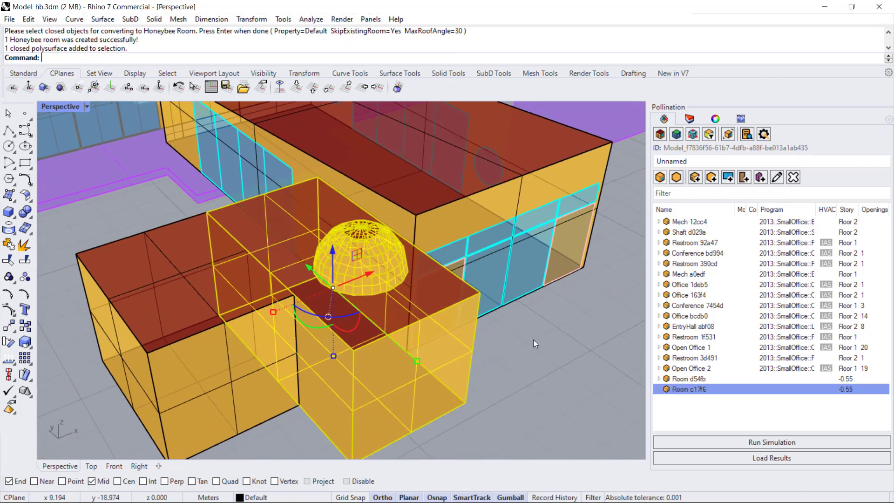
left_click(659, 390)
scroll(691, 339, "down", 4)
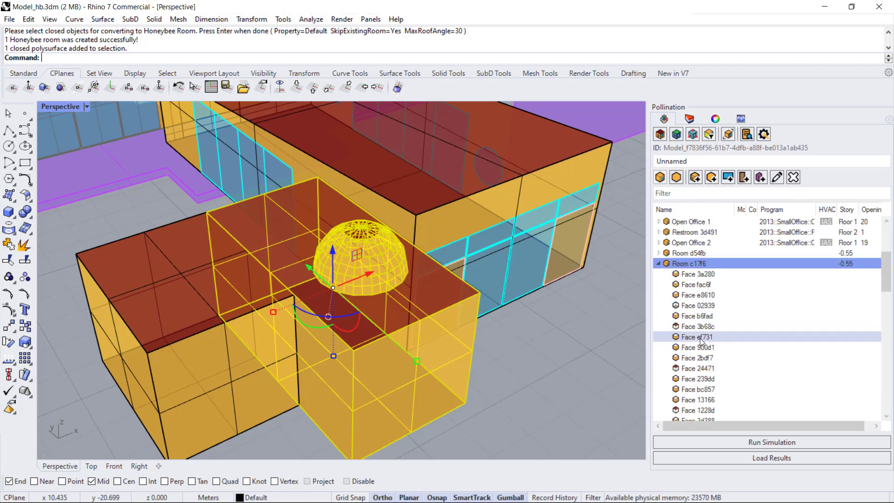
left_click(700, 337)
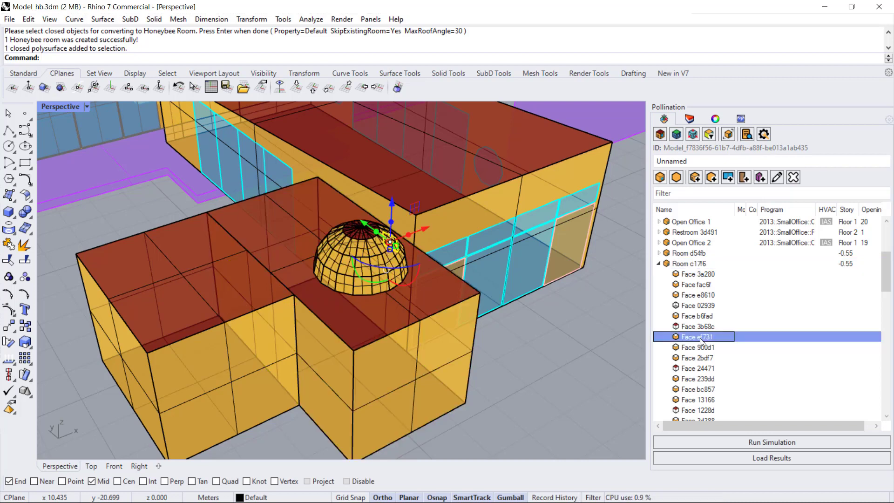
scroll(700, 339, "down", 3)
scroll(700, 338, "down", 8)
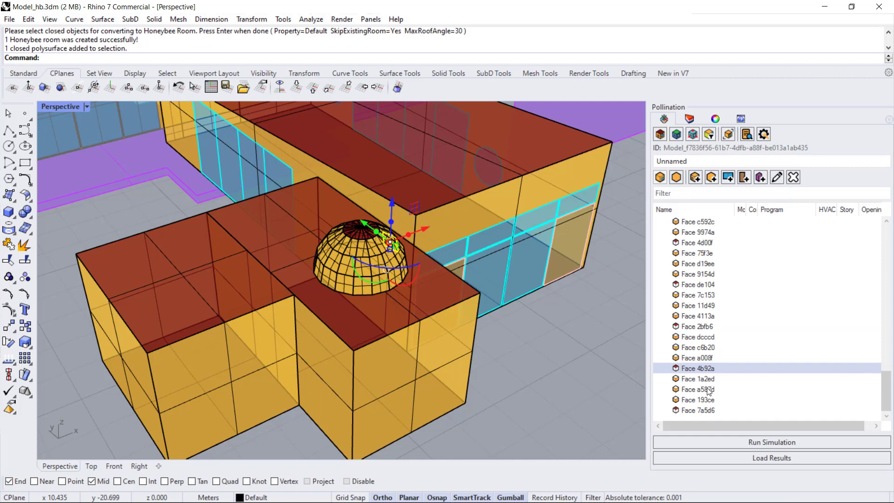
left_click(702, 410, "shift")
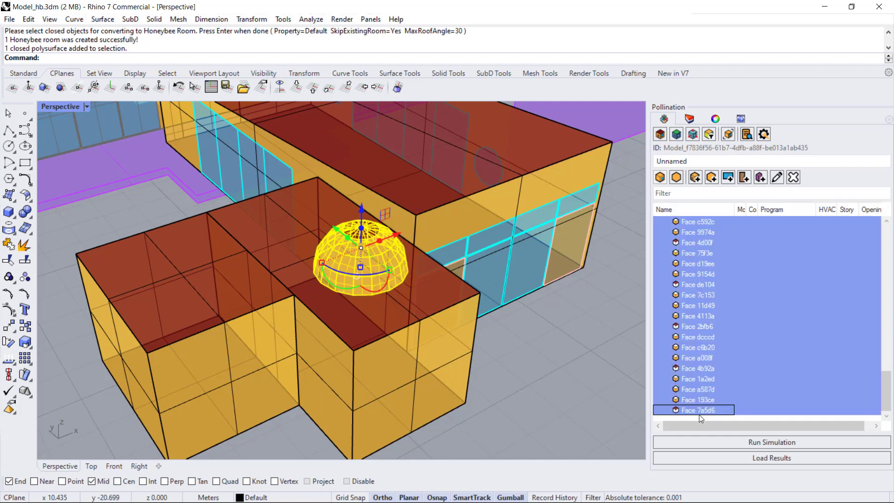
Step: Deselect every roof-type face at the dome's crown, from Face 7a5d6 back to Face 24471, keeping only the dome's wall faces selected
left_click(696, 367, "ctrl")
left_click(697, 326, "ctrl")
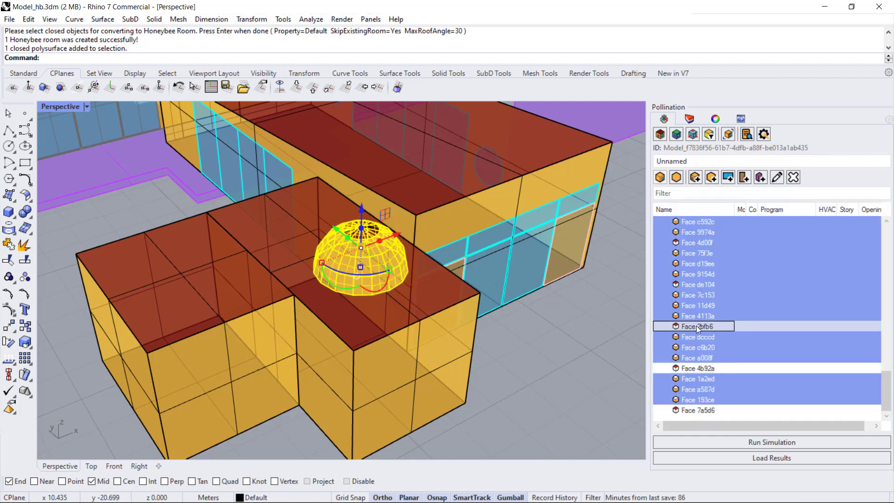
left_click(689, 282, "ctrl")
left_click(703, 242, "ctrl")
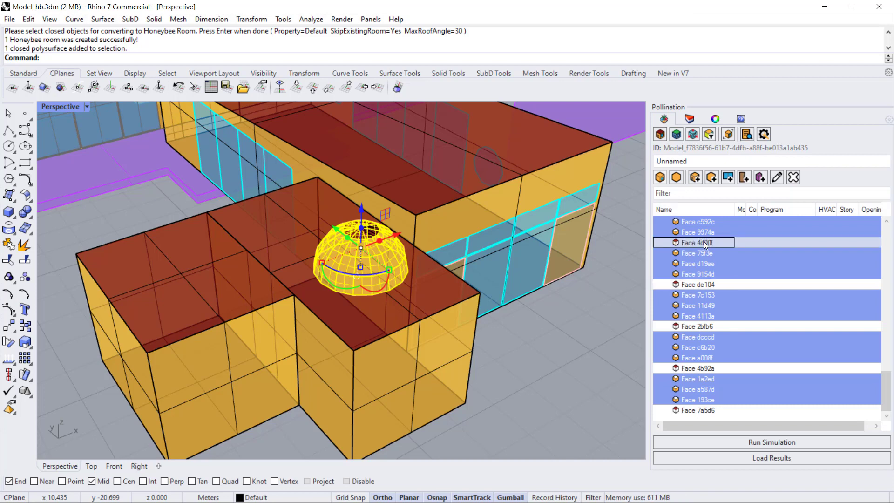
scroll(685, 269, "up", 3)
left_click(701, 295, "ctrl")
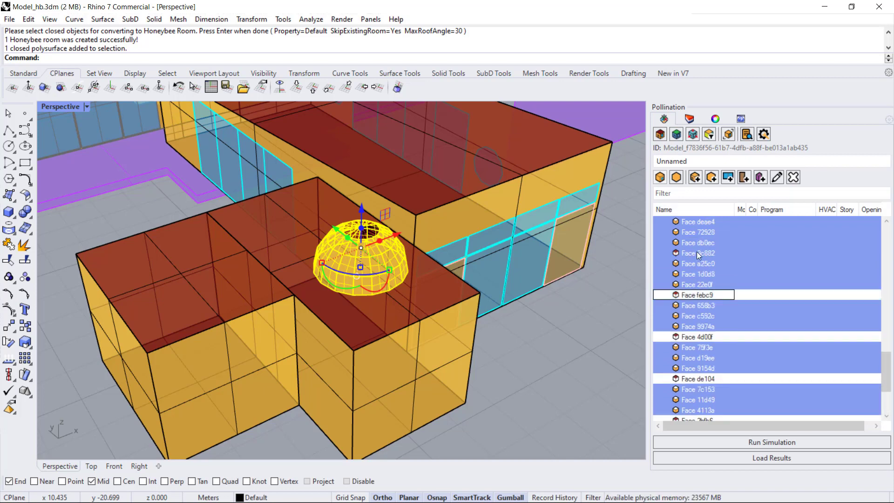
left_click(700, 253, "ctrl")
scroll(701, 253, "up", 2)
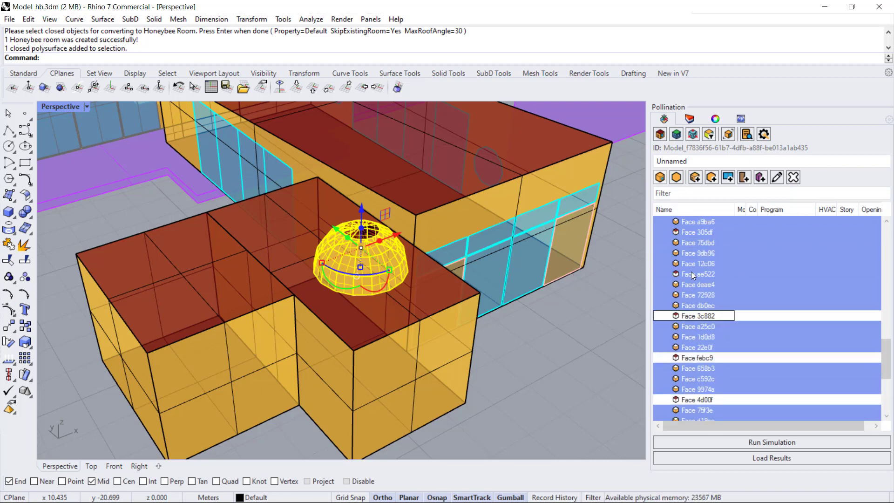
left_click(691, 274, "ctrl")
left_click(689, 236, "ctrl")
scroll(710, 254, "up", 2)
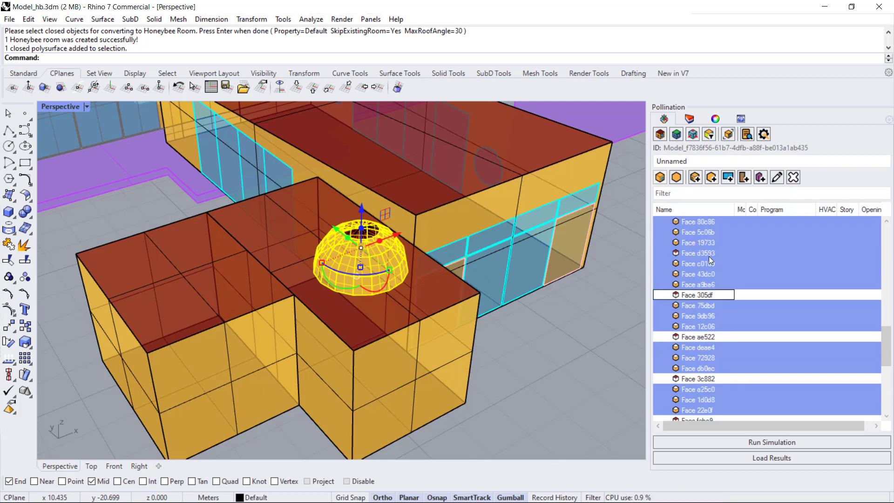
left_click(697, 257, "ctrl")
scroll(697, 257, "up", 2)
left_click(700, 273, "ctrl")
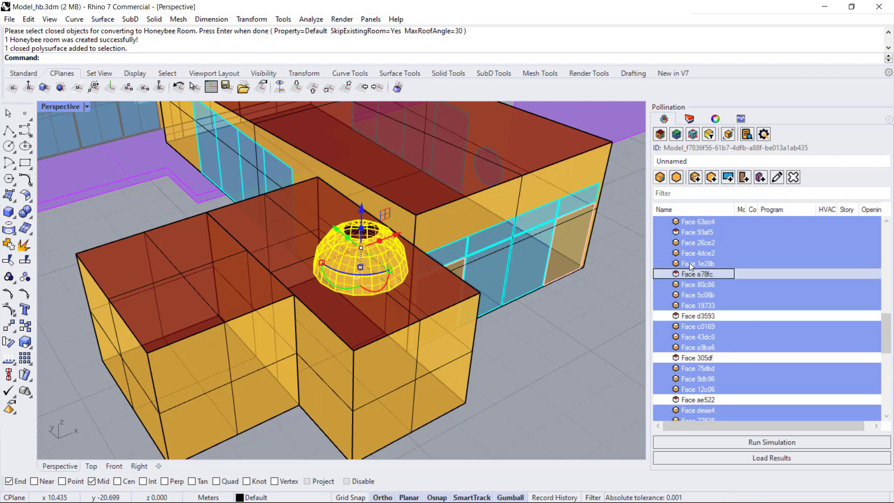
left_click(691, 242, "ctrl")
left_click(696, 232, "ctrl")
left_click(694, 242, "ctrl")
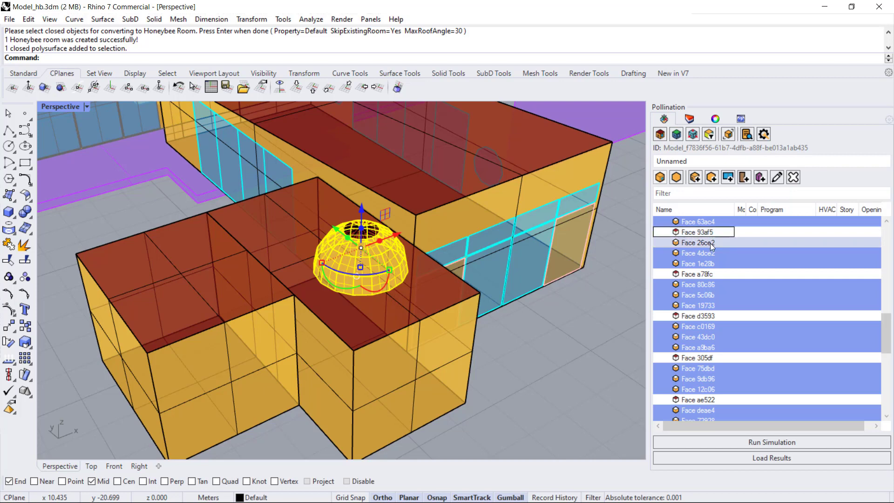
scroll(697, 277, "up", 2)
left_click(699, 254, "ctrl")
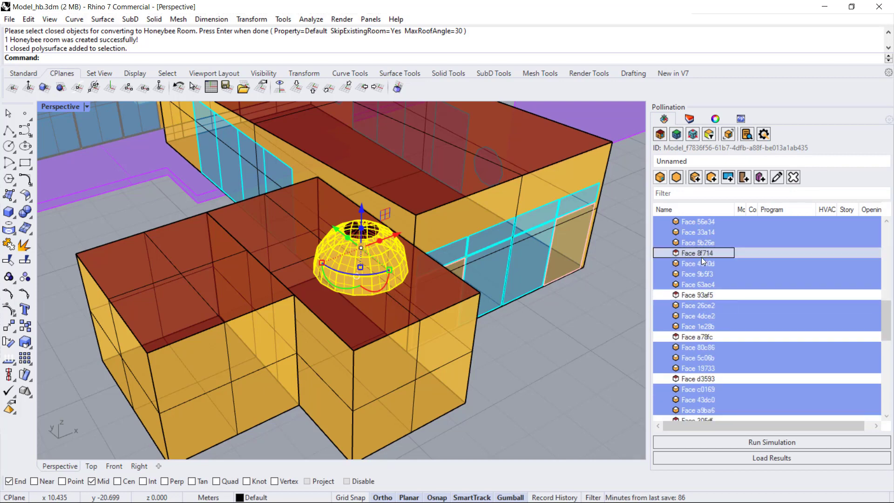
scroll(713, 262, "up", 2)
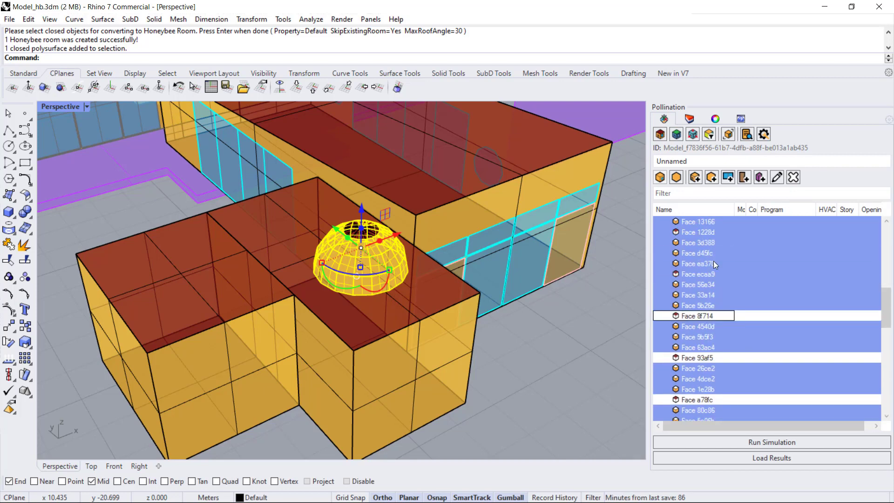
left_click(686, 275, "ctrl")
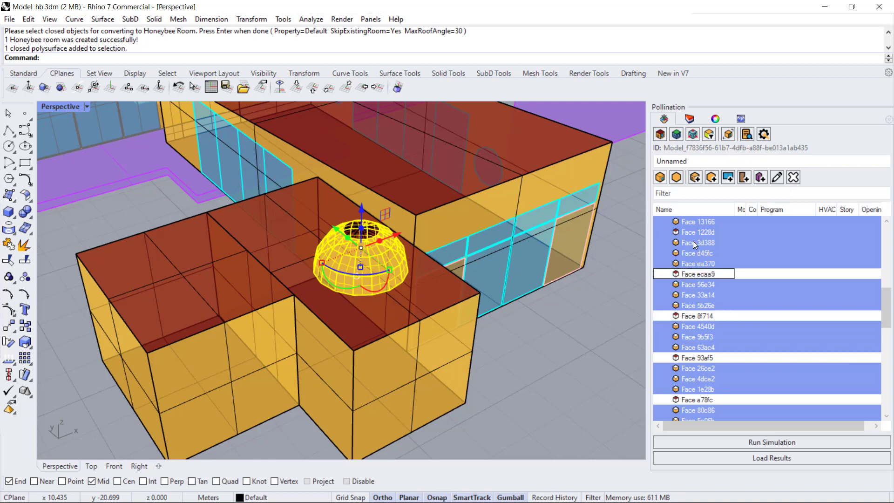
left_click(678, 232, "ctrl")
scroll(720, 254, "up", 2)
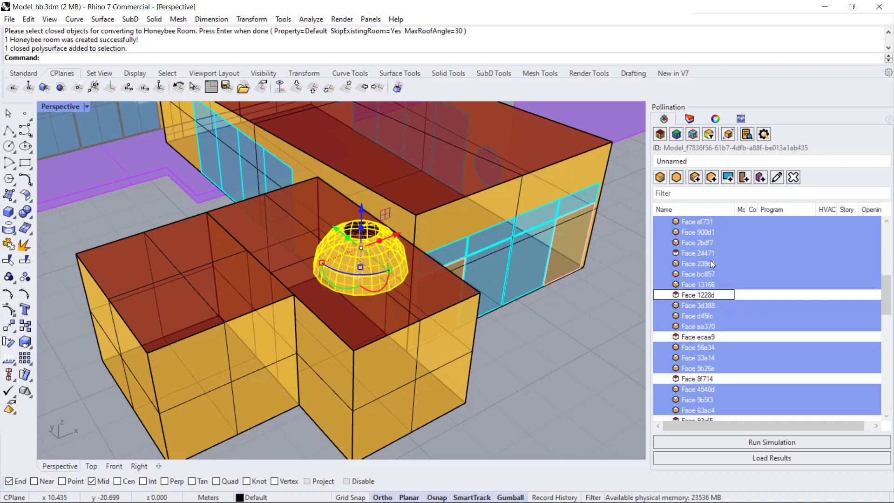
left_click(683, 253, "ctrl")
scroll(704, 259, "up", 1)
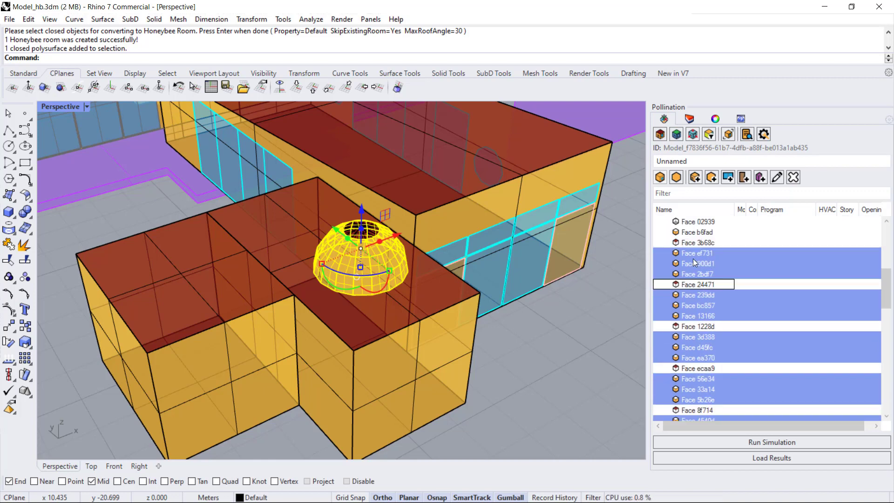
Step: Change the face type of the selected dome wall faces to RoofCeiling in their face properties
right_click_drag(432, 314, 494, 331)
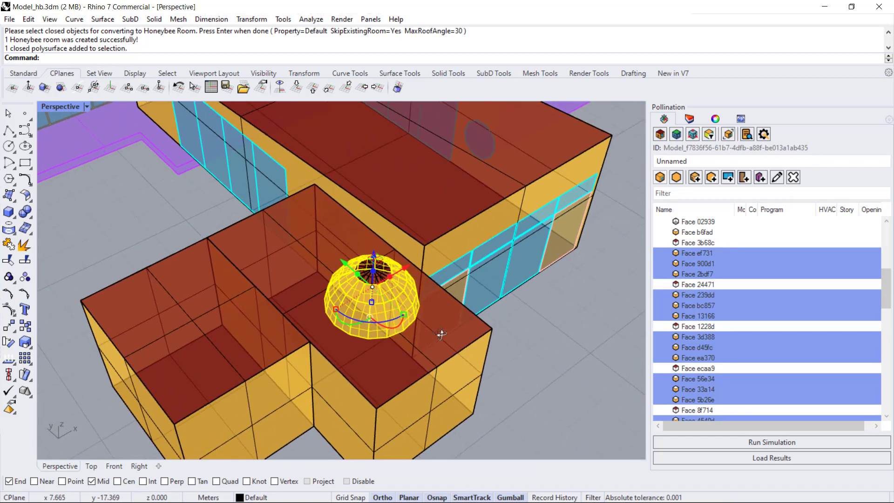
left_click(777, 177)
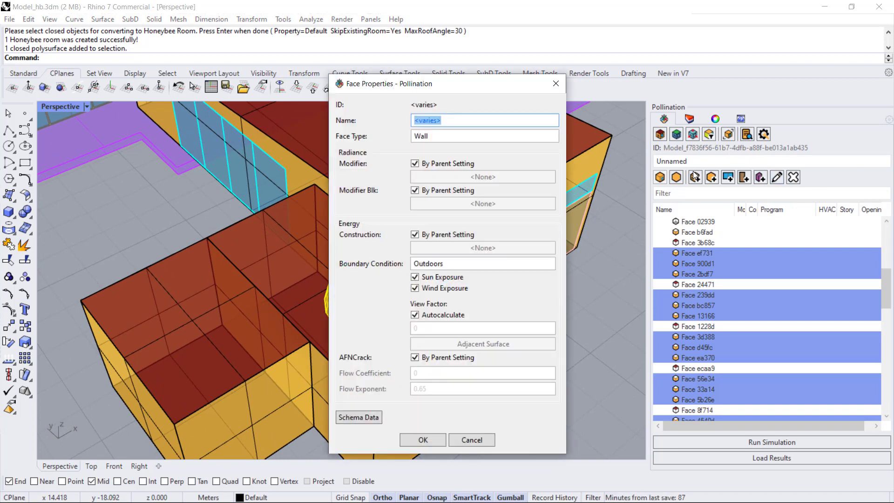
left_click(539, 139)
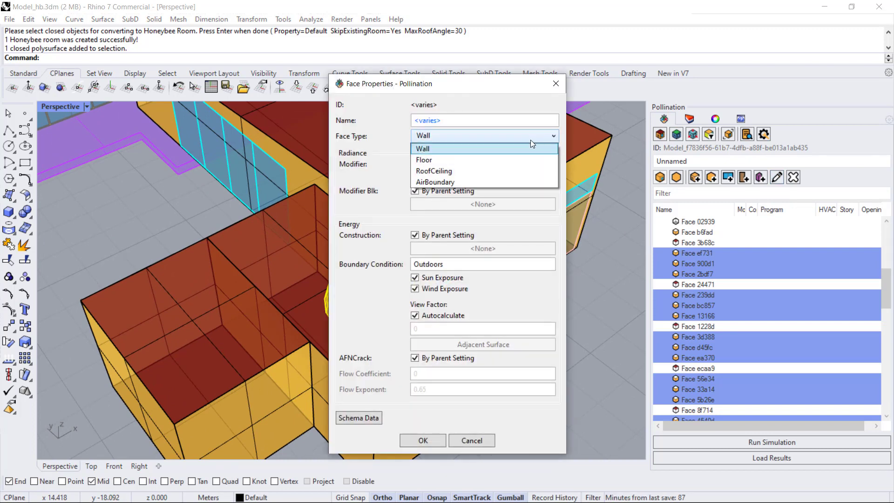
left_click(497, 175)
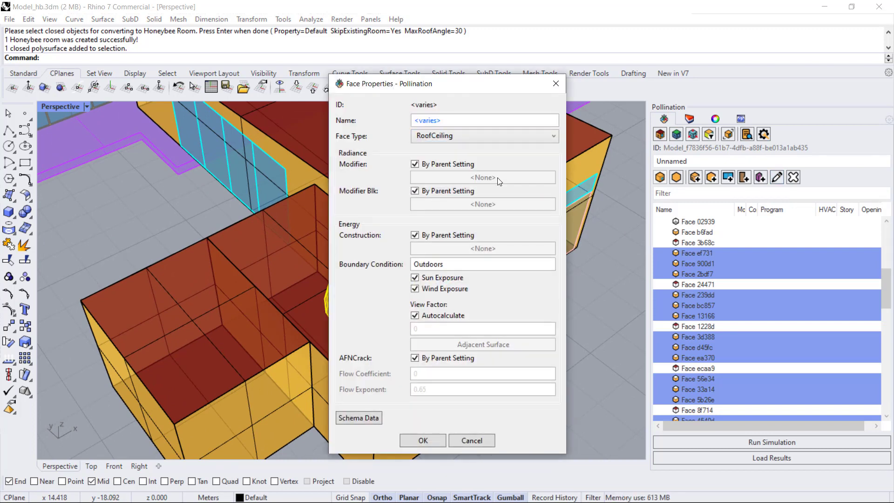
left_click(422, 443)
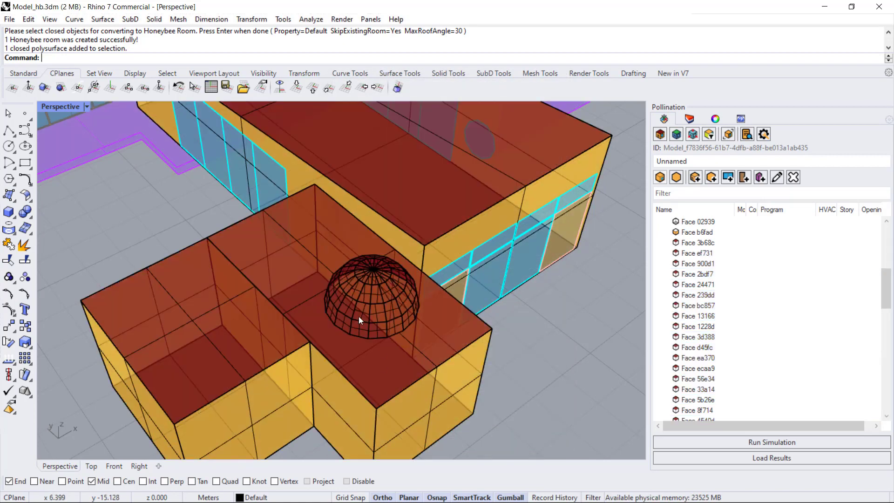
right_click_drag(403, 326, 313, 314)
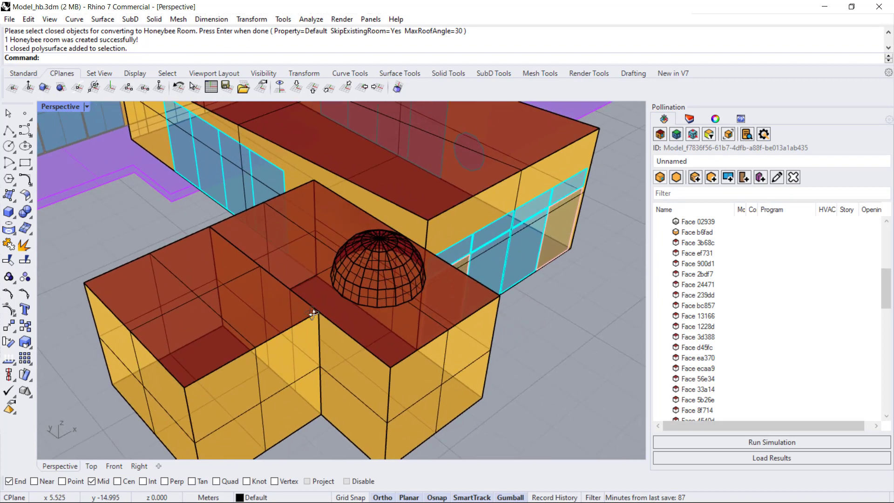
Step: Undo the dome faces' type change and the conversion of the domed box into a Honeybee room
key("ctrl+z")
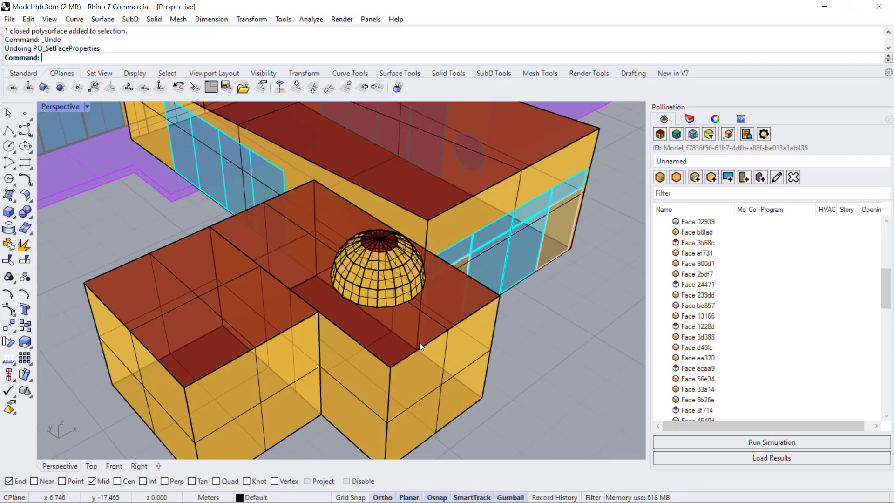
key("ctrl+z")
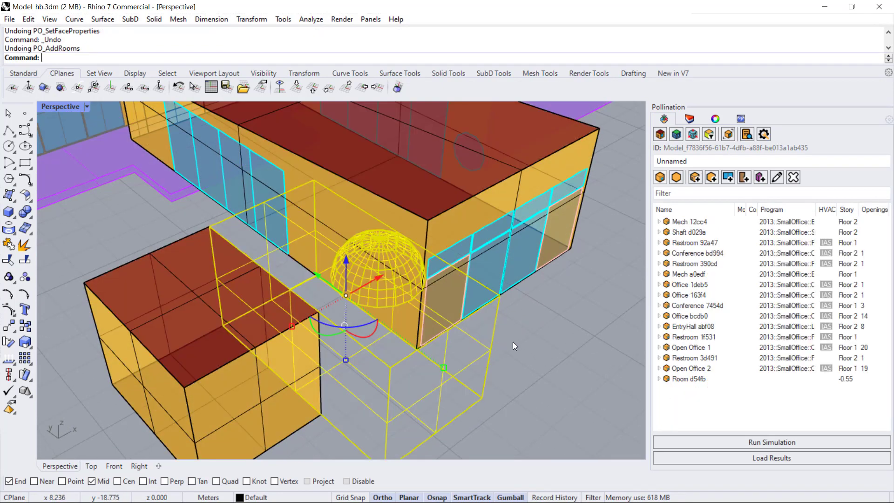
left_click(538, 339)
Step: Convert the closed domed box into a Honeybee room with a maximum roof angle of 89
left_click(446, 383)
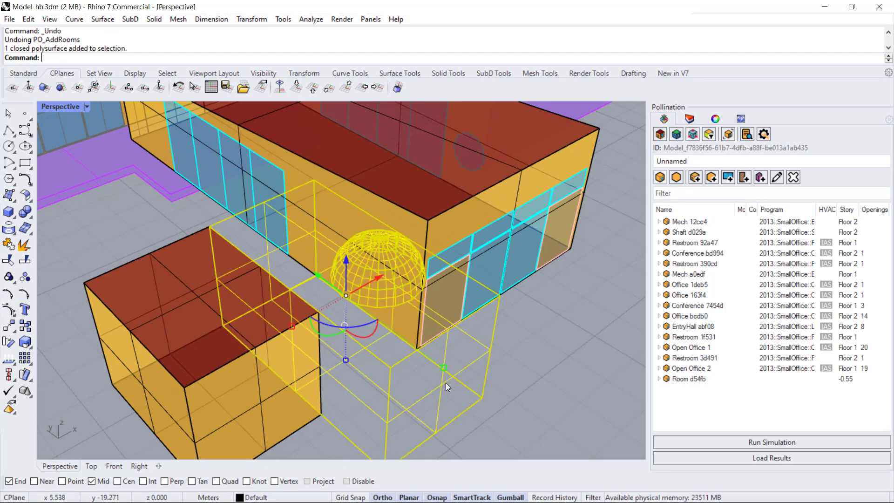
left_click(694, 177)
left_click(462, 58)
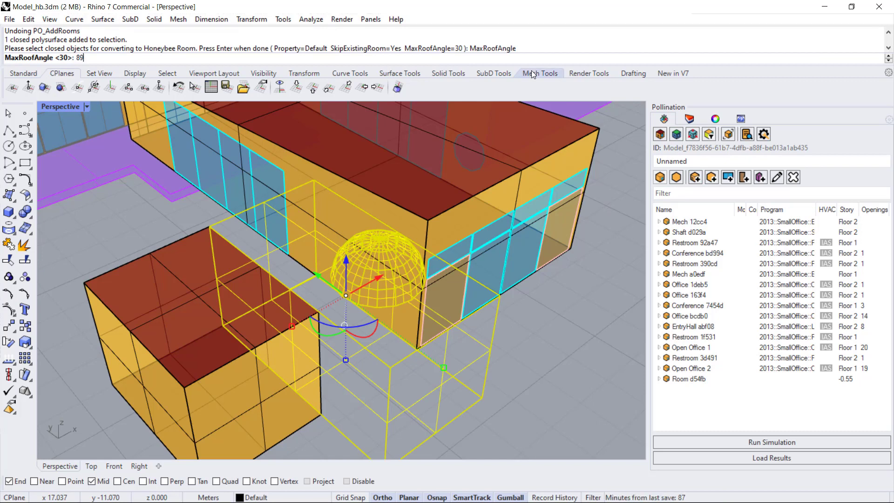
type("89")
key("Return")
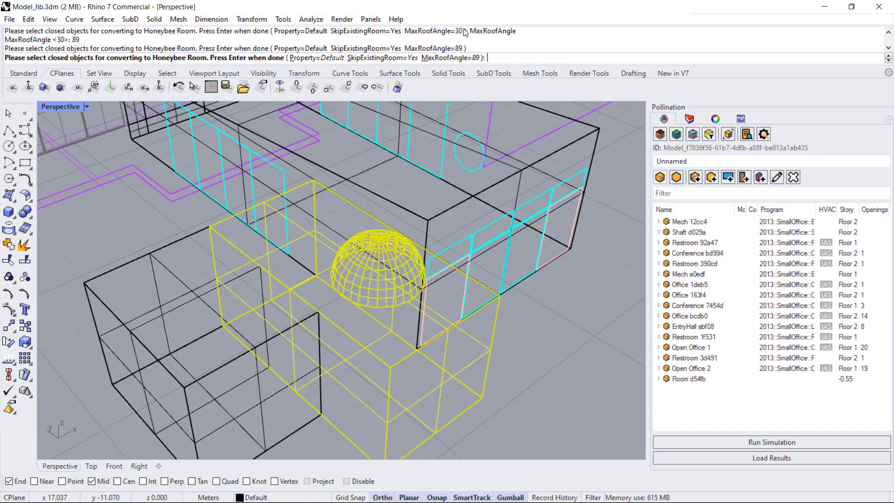
key("Return")
right_click_drag(563, 326, 366, 351)
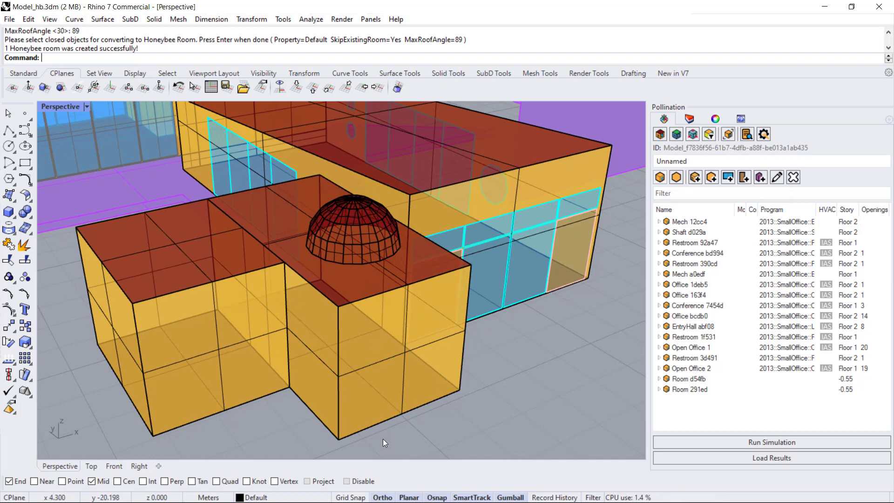
right_click_drag(383, 439, 391, 455)
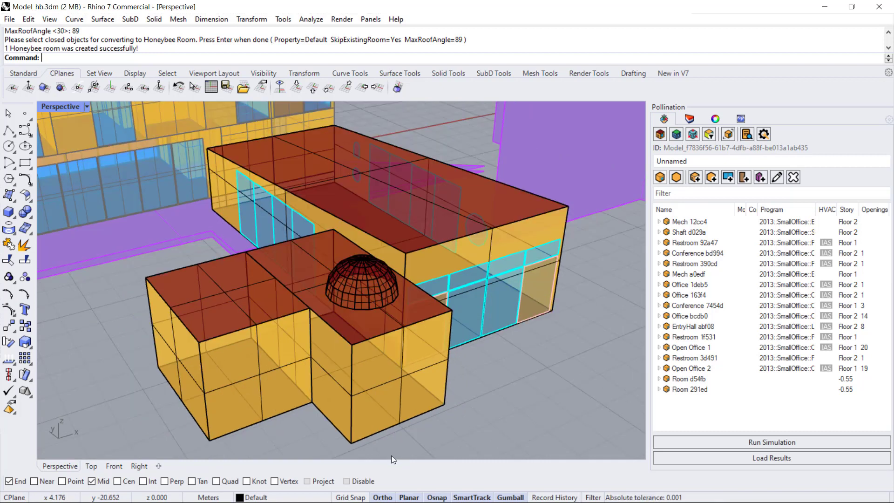
Step: Merge the domed room and the neighbouring box room into the host room Open Office 2 with PO_MergeRooms
left_click(685, 378)
left_click(686, 390)
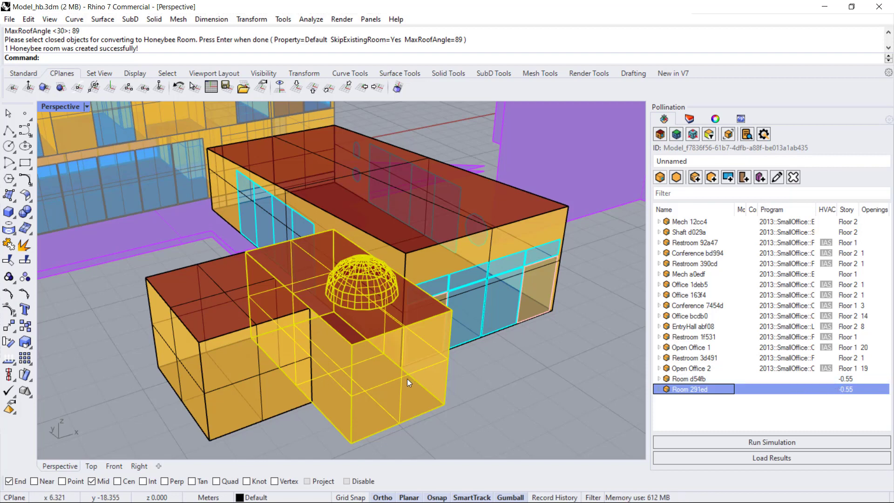
left_click(401, 259)
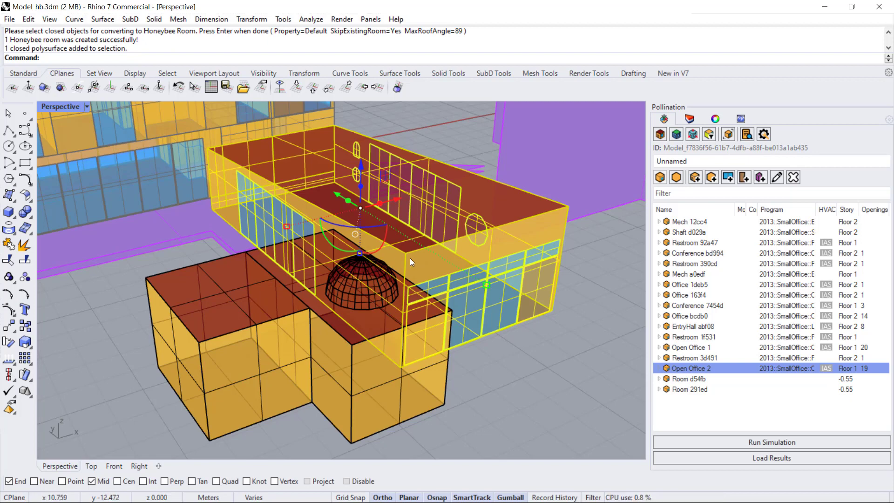
key("Escape")
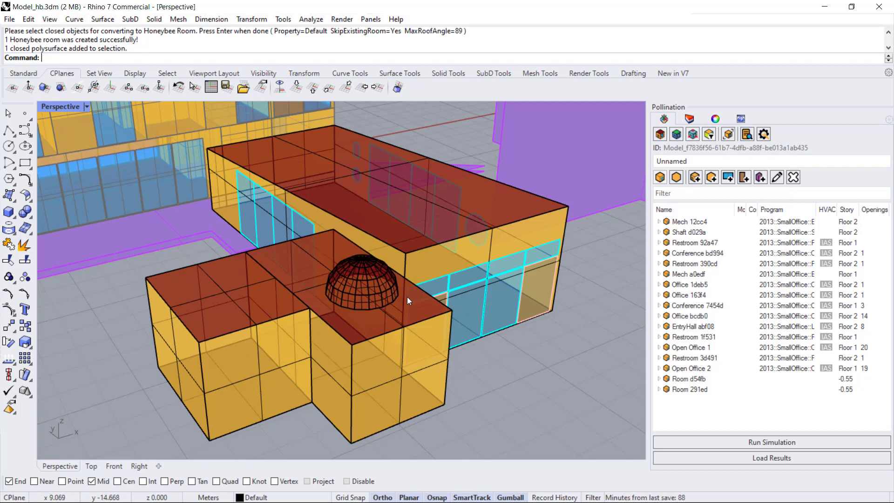
type("PO_MergeRooms")
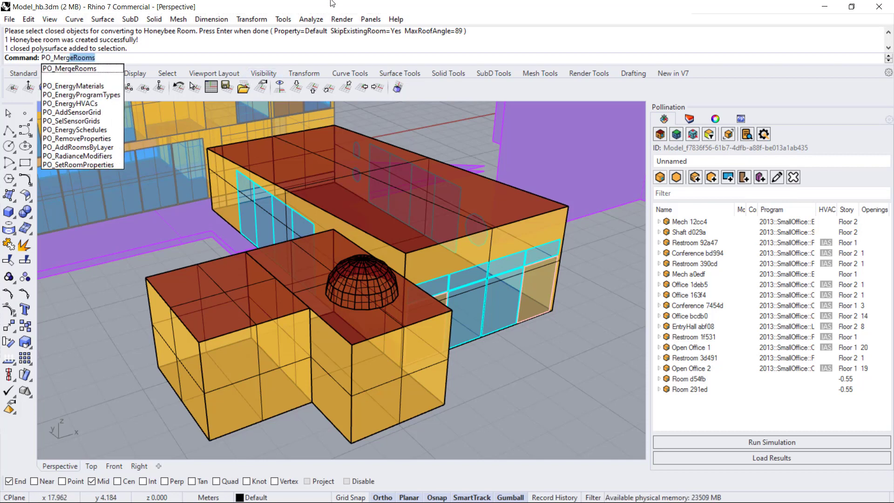
left_click(92, 69)
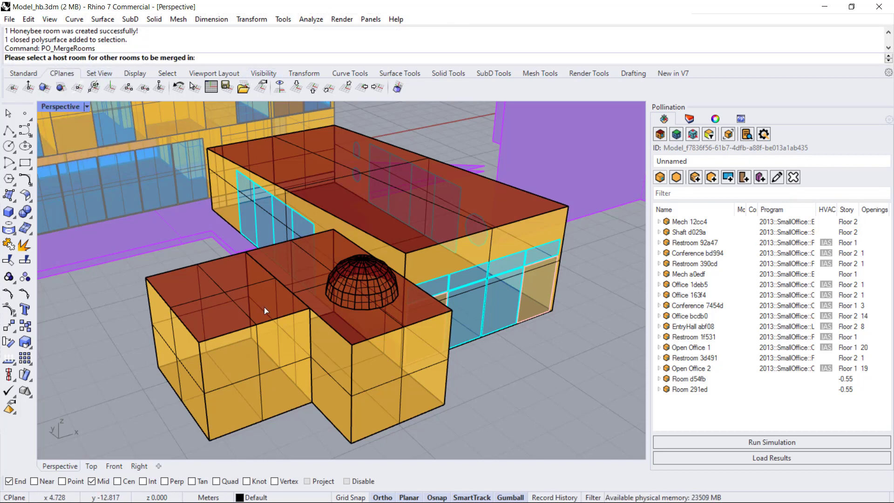
left_click(427, 250)
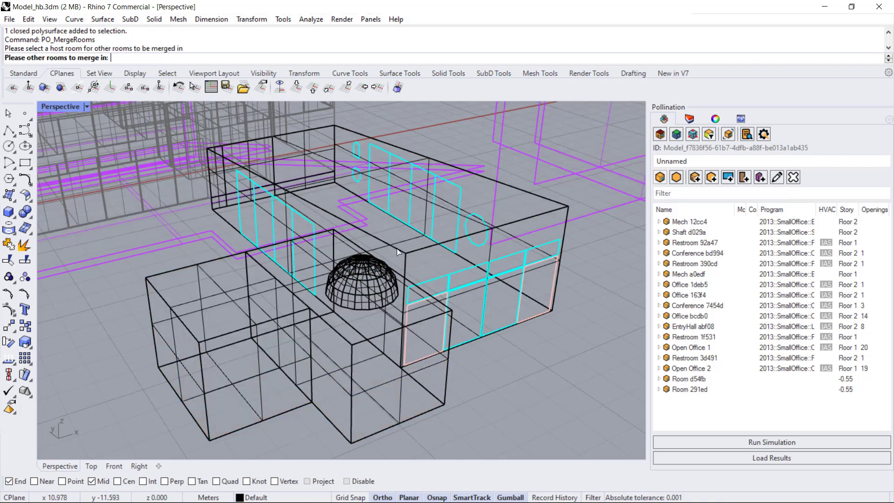
left_click(351, 360)
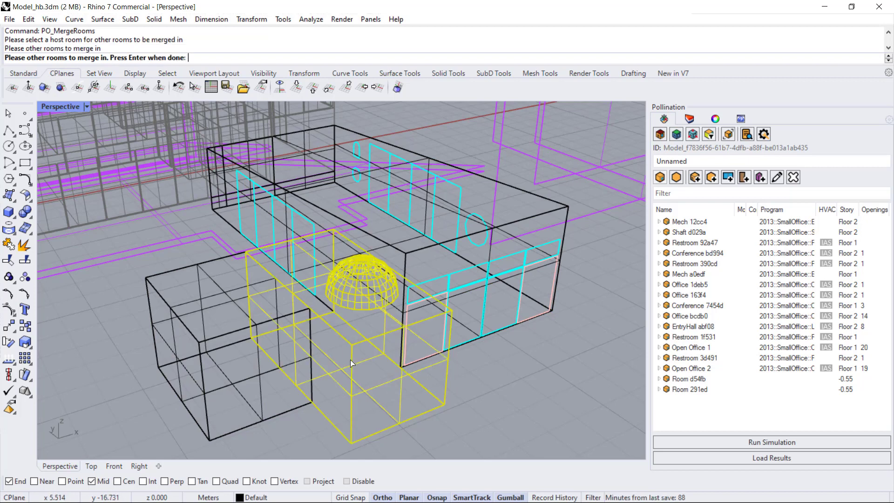
left_click(233, 389)
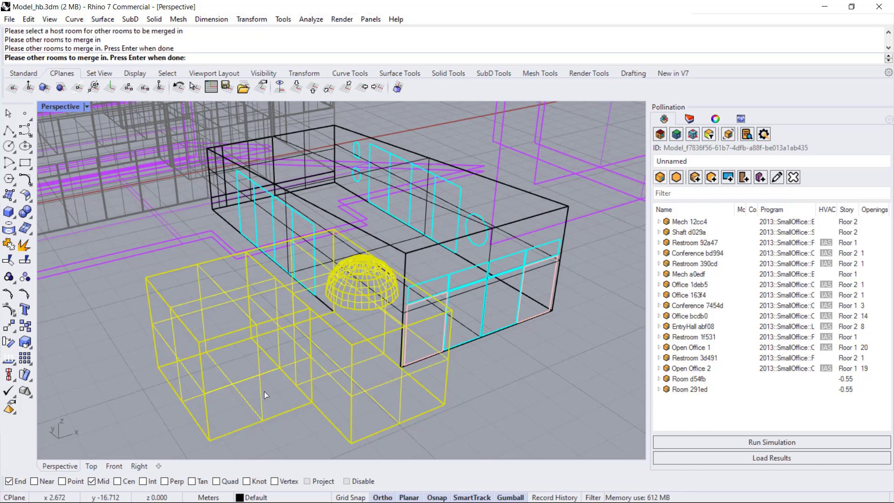
key("Return")
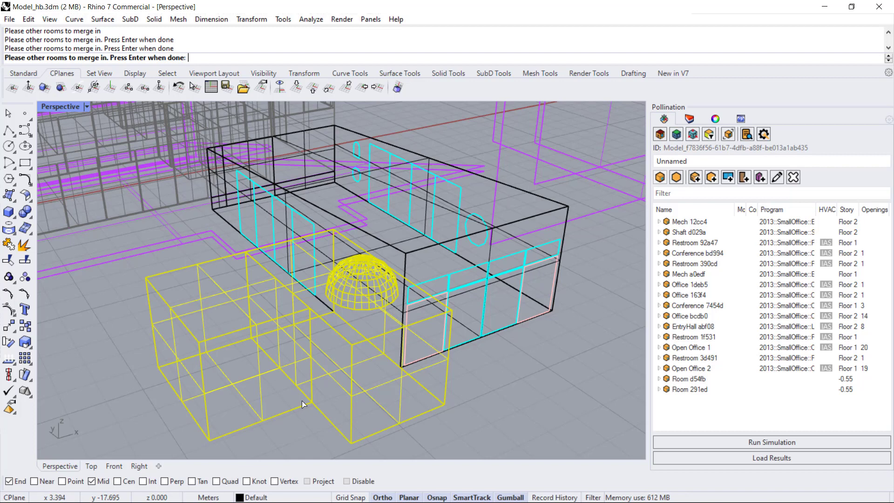
key("Return")
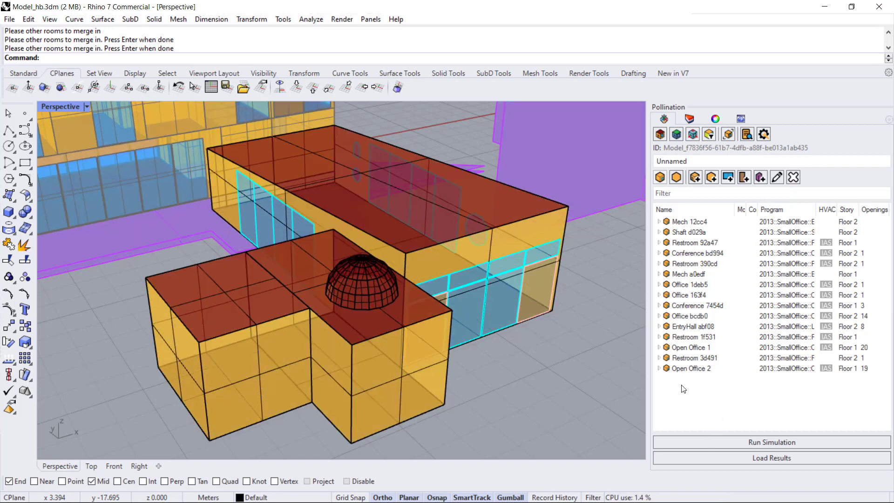
Step: Hide RoofCeiling faces in the renderer display and inspect the merged Open Office 2 room from several sides
left_click(686, 368)
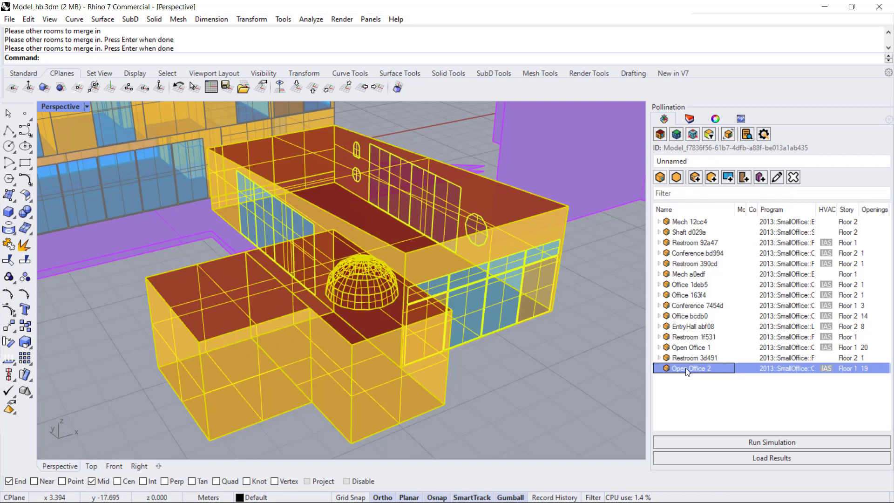
right_click_drag(531, 329, 362, 367)
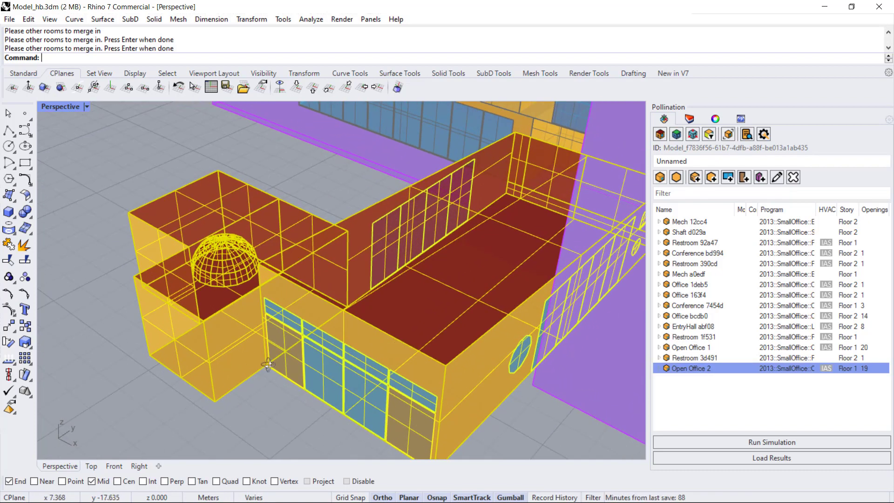
right_click_drag(218, 360, 582, 279)
left_click(713, 137)
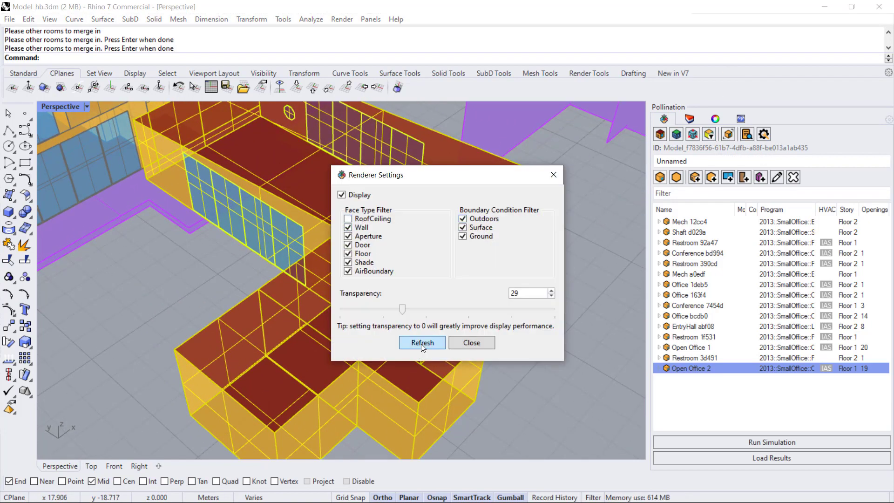
left_click(421, 343)
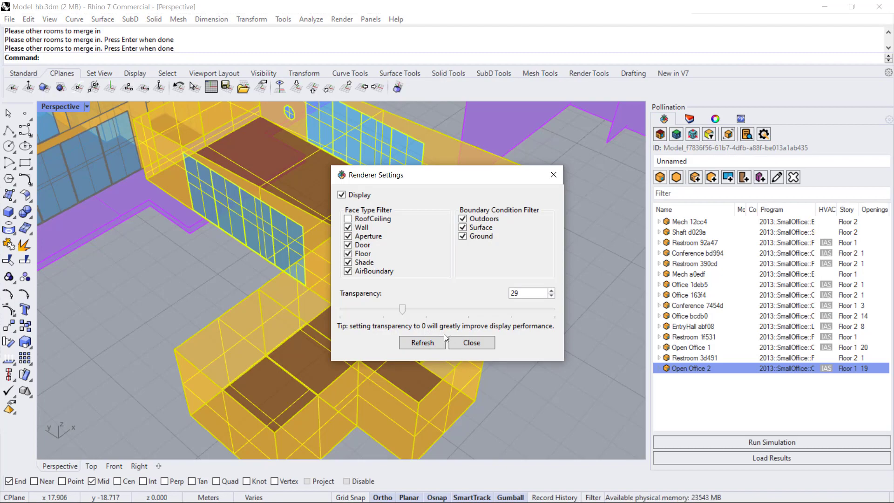
left_click(468, 341)
left_click(575, 322)
mouse_move(459, 322)
right_mouse_down()
mouse_move(595, 260)
mouse_move(621, 287)
mouse_move(448, 309)
right_mouse_up()
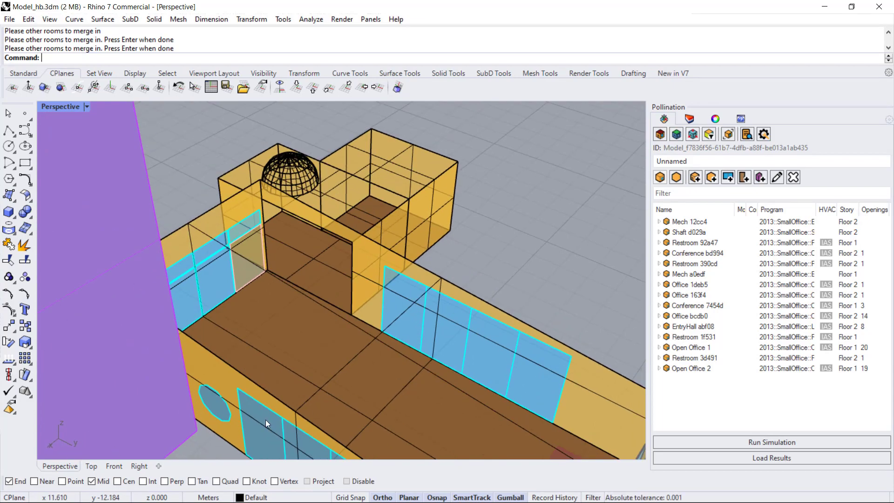
right_click_drag(356, 195, 180, 264)
scroll(180, 263, "down", 2)
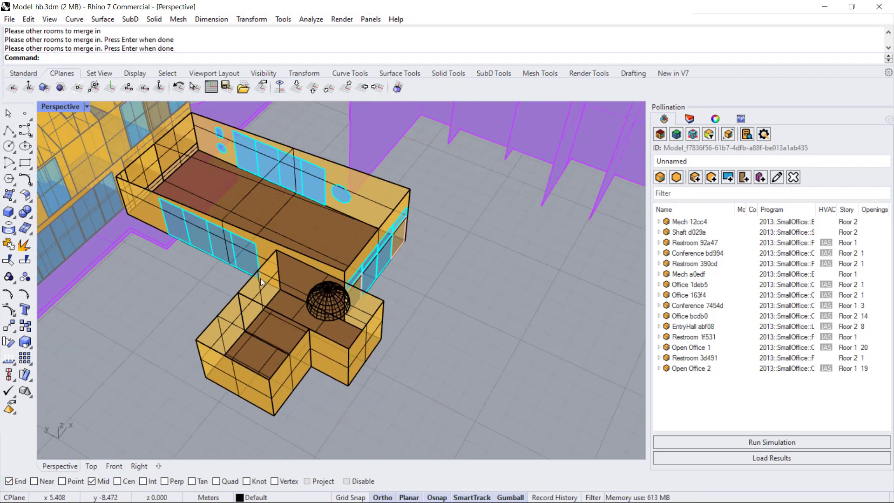
right_click_drag(437, 301, 391, 289)
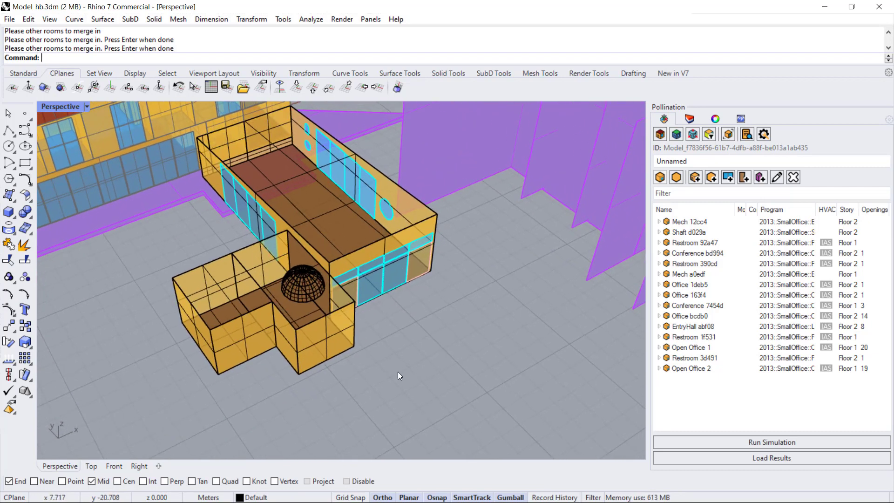